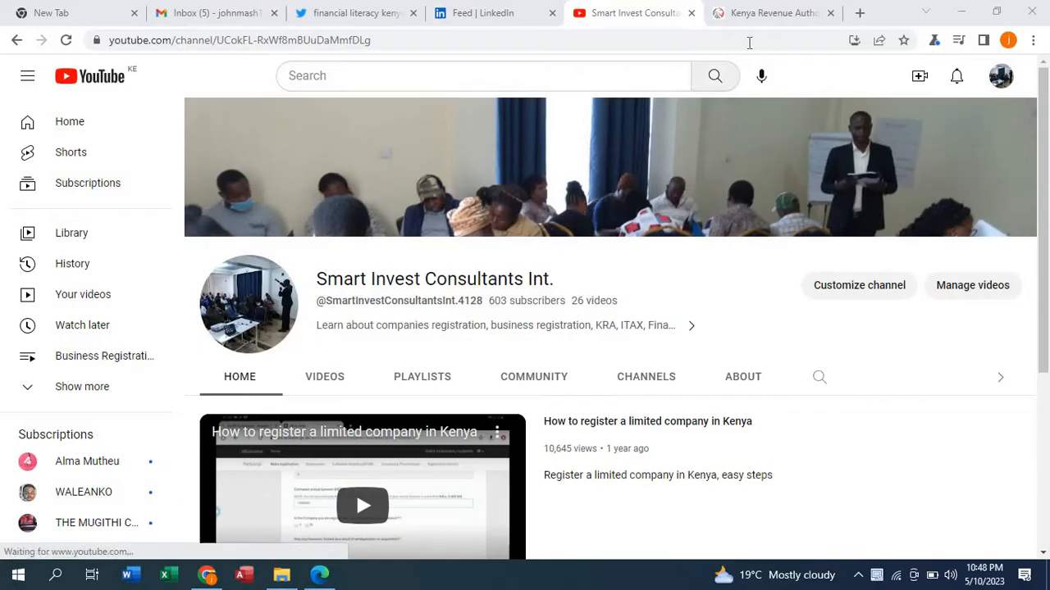
Step: Switch to the iTax return and advance from Section A to Section F, Details of Employment Income
mouse_move(752, 24)
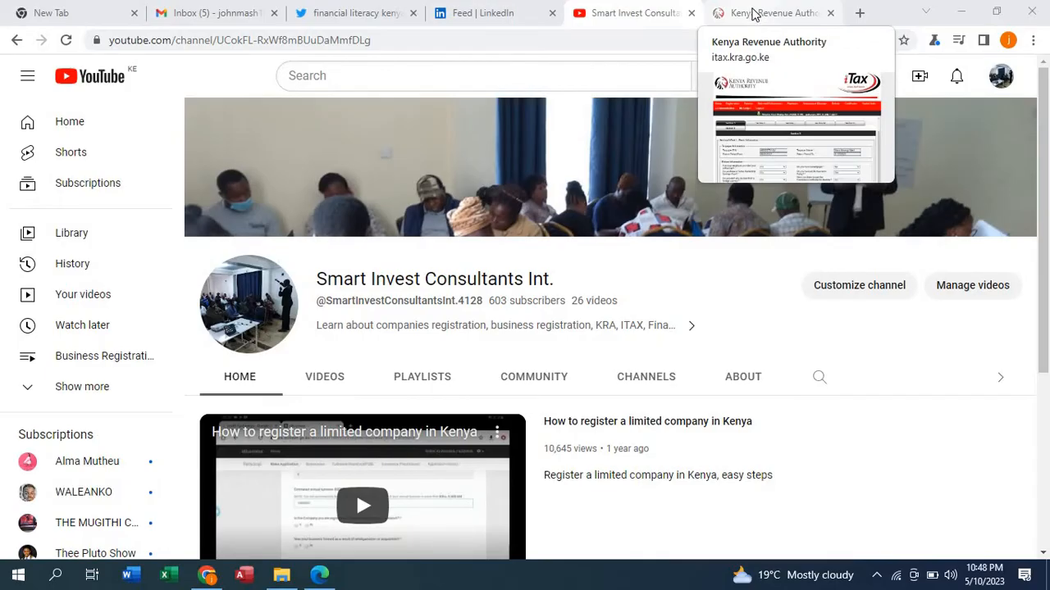
click(753, 14)
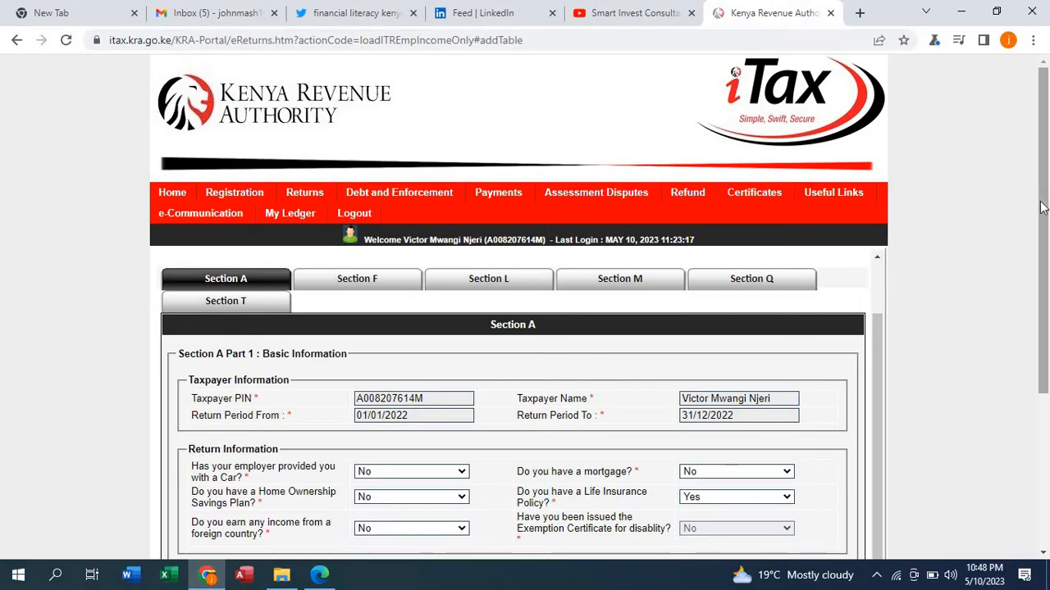
drag(1042, 207, 1041, 332)
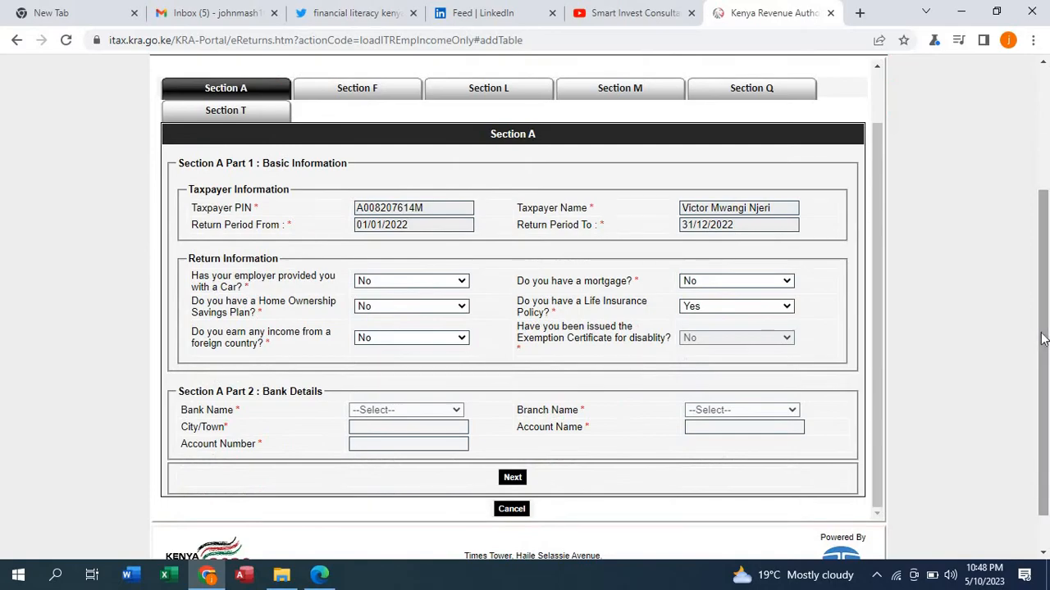
scroll(1041, 311, up, 1)
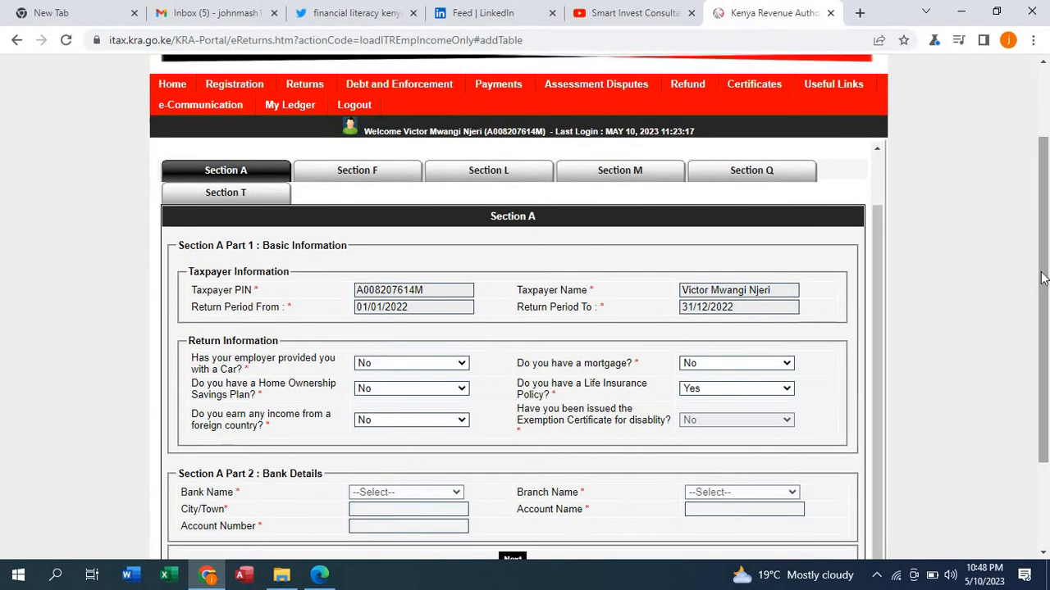
scroll(1042, 339, down, 2)
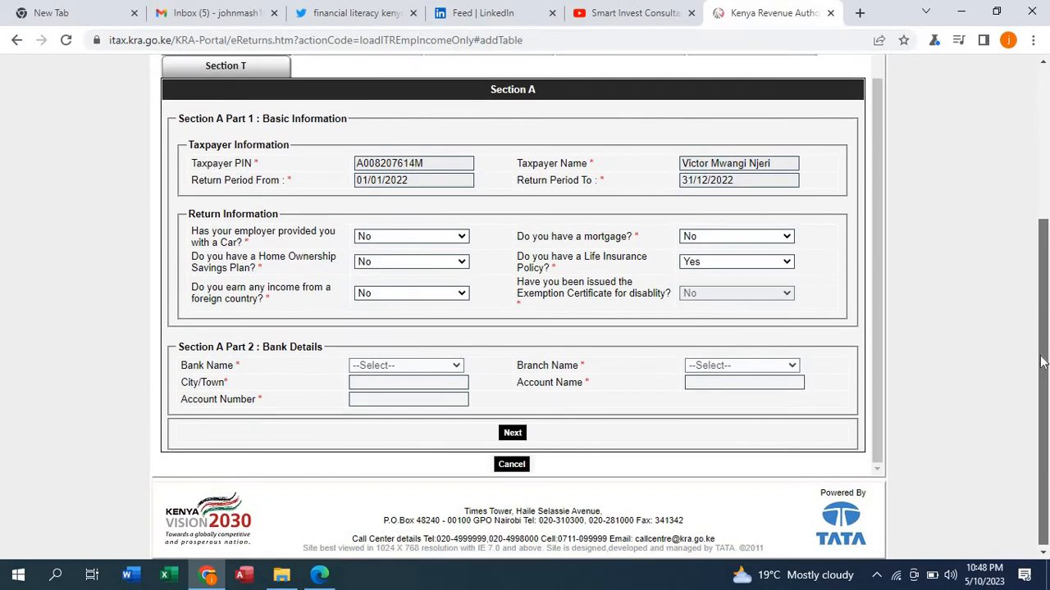
click(514, 436)
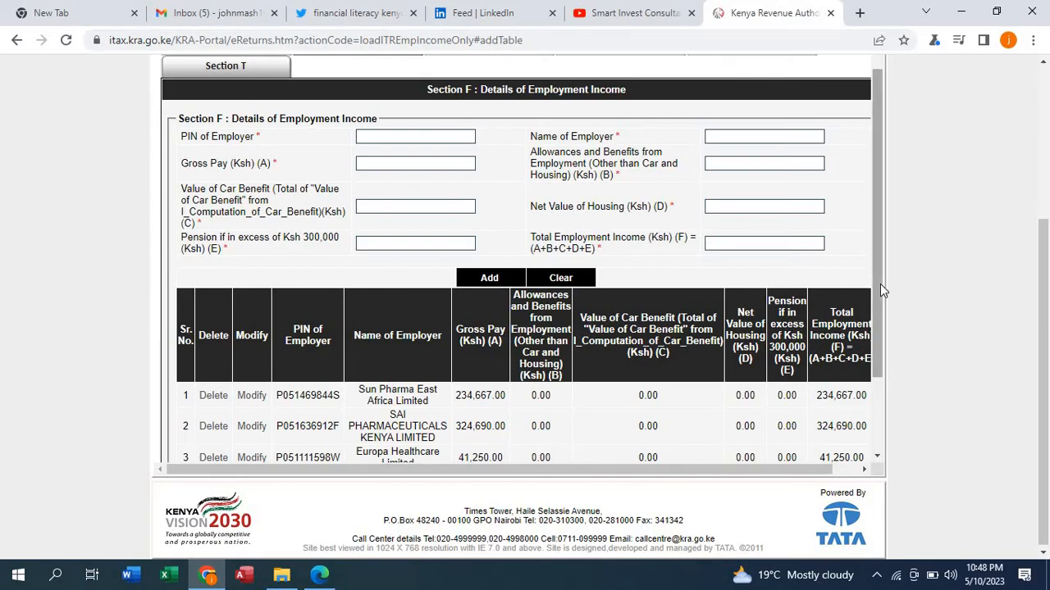
Step: Copy the employer PIN from the Sun Pharma East Africa Limited row into the employer PIN field
drag(880, 284, 880, 350)
mouse_move(878, 309)
mouse_down()
mouse_move(877, 260)
mouse_move(879, 349)
mouse_move(879, 279)
mouse_move(877, 296)
mouse_up()
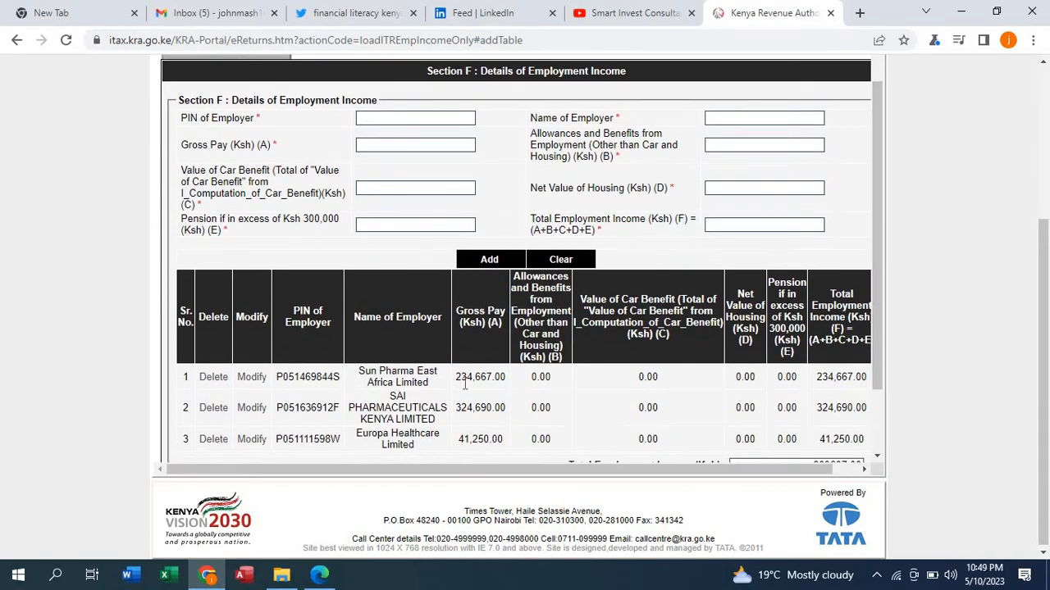
double_click(325, 373)
key(ctrl+c)
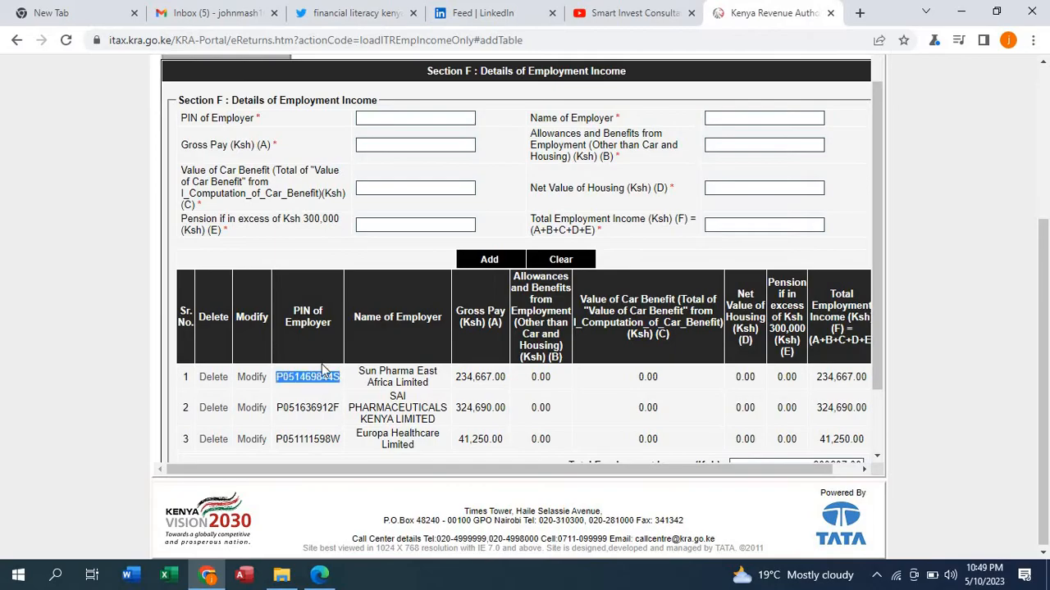
click(397, 118)
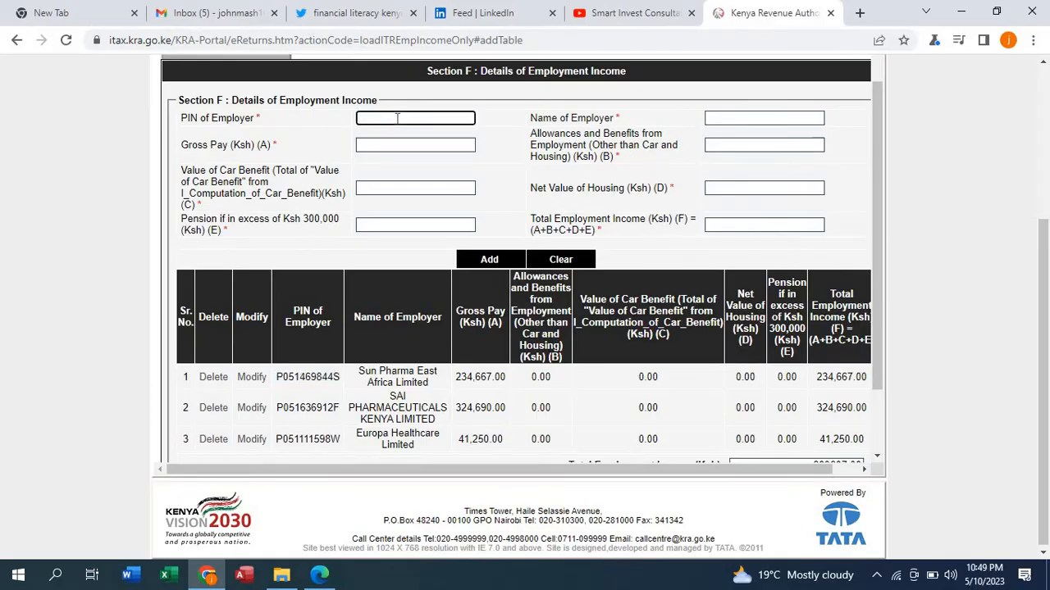
key(ctrl+v)
click(486, 140)
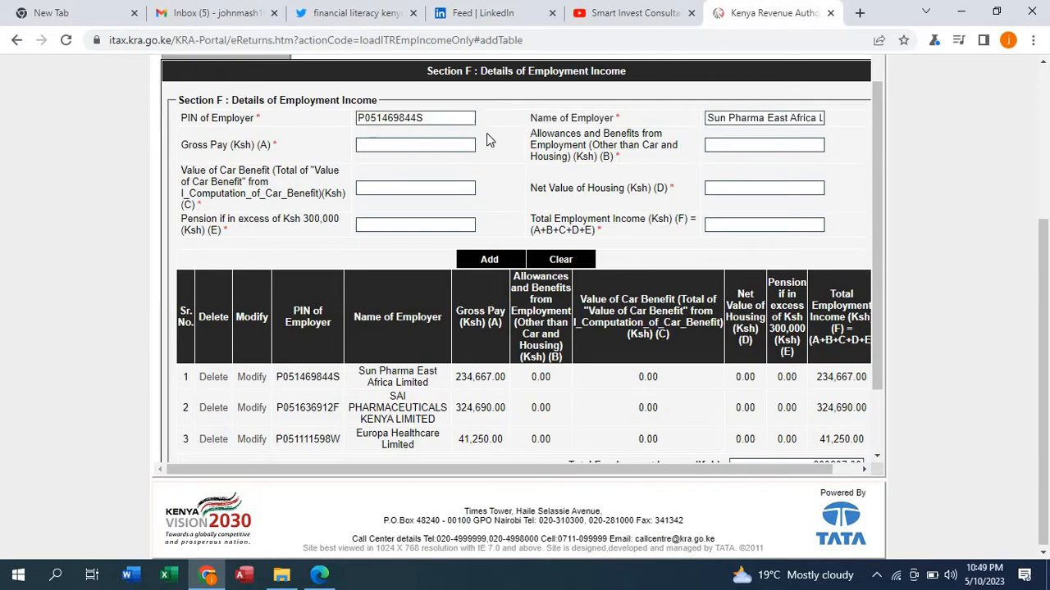
Step: Fill in the gross pay with 234,667.00, copied from the Sun Pharma East Africa Limited row
double_click(468, 375)
key(ctrl+c)
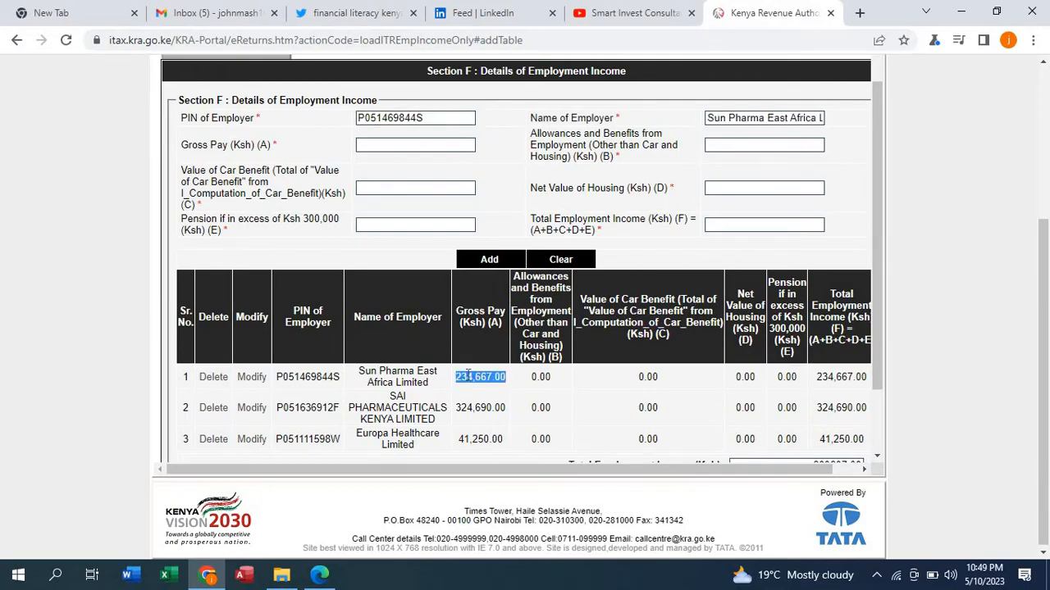
click(425, 144)
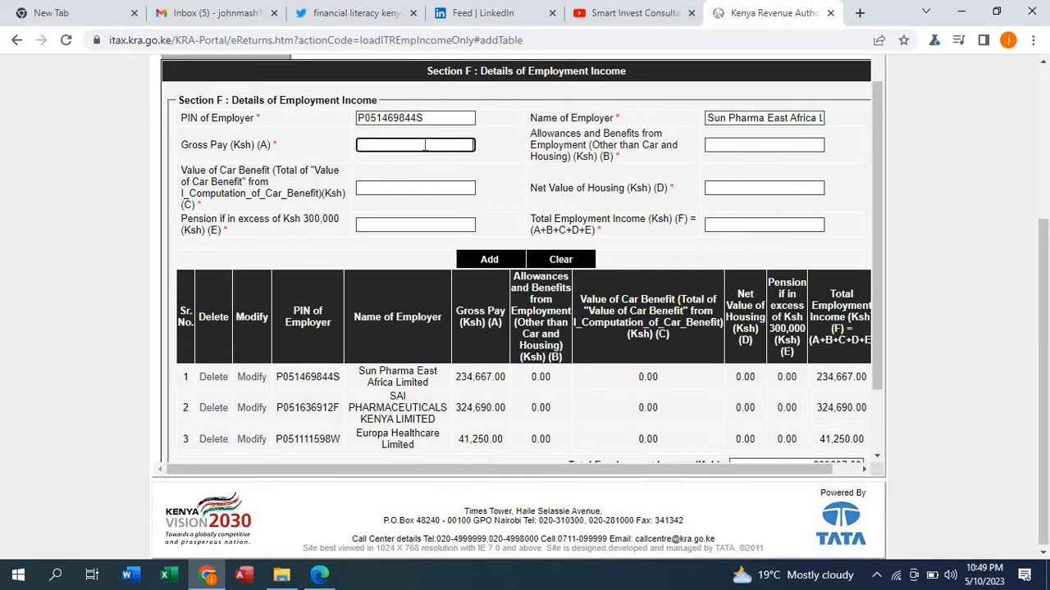
key(ctrl+v)
Step: Set allowances and benefits, car benefit, net value of housing and pension to 0 for Sun Pharma East Africa Limited
click(710, 145)
text(0)
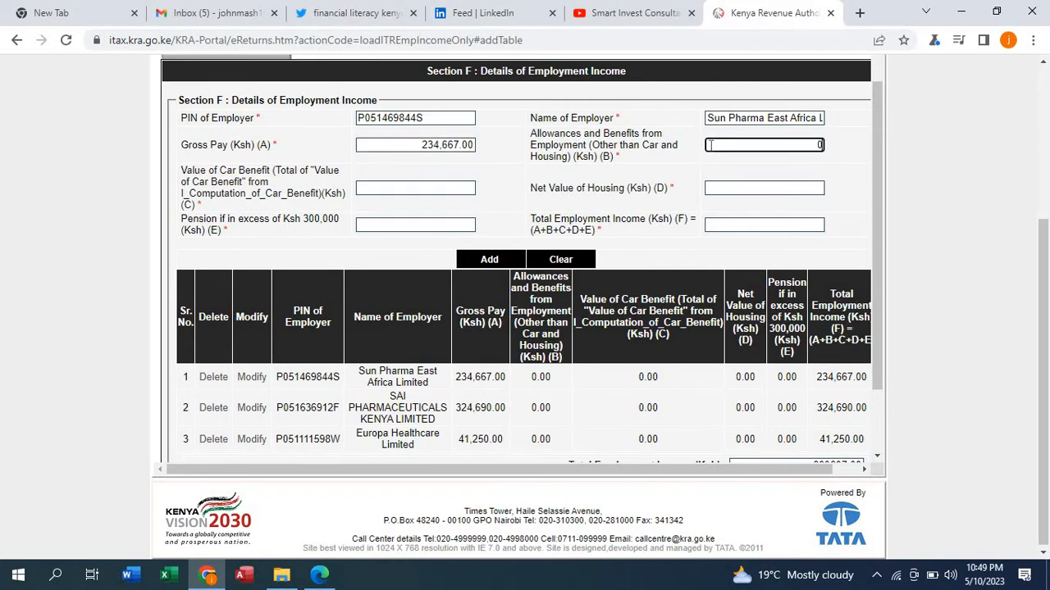
click(402, 182)
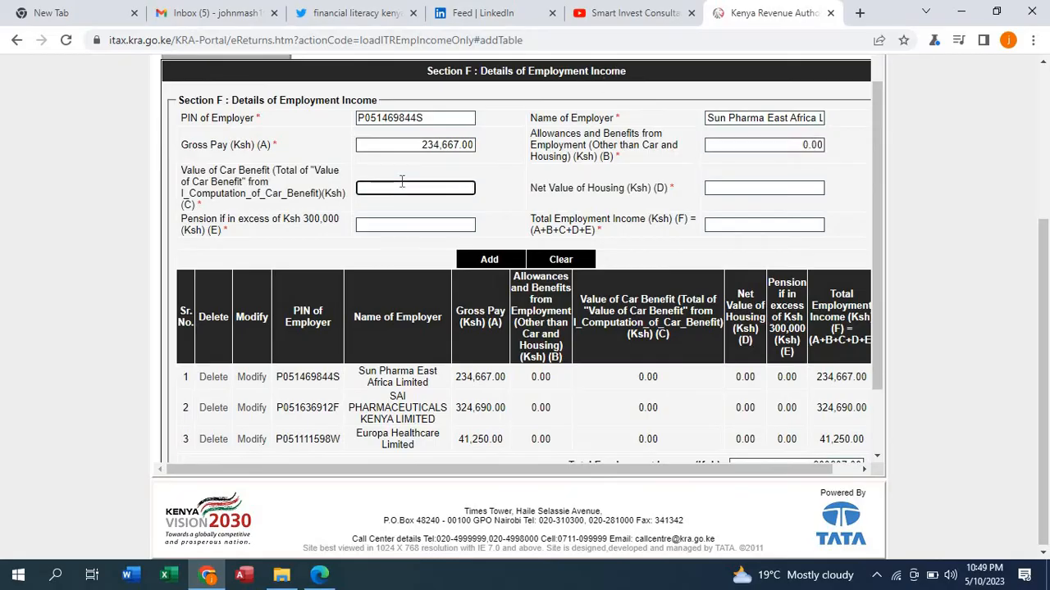
text(0)
click(712, 188)
text(0)
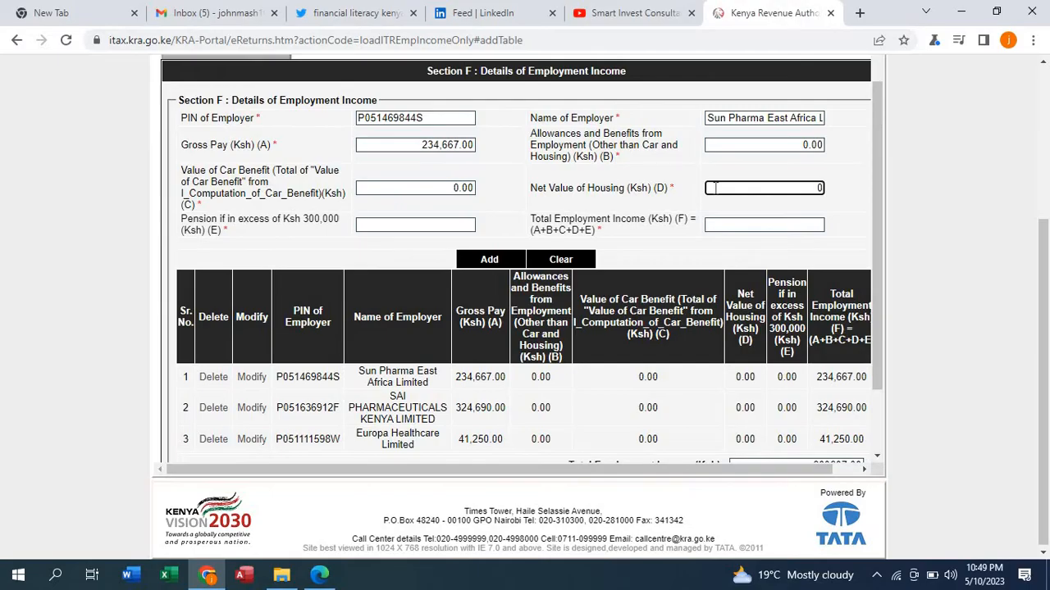
click(463, 222)
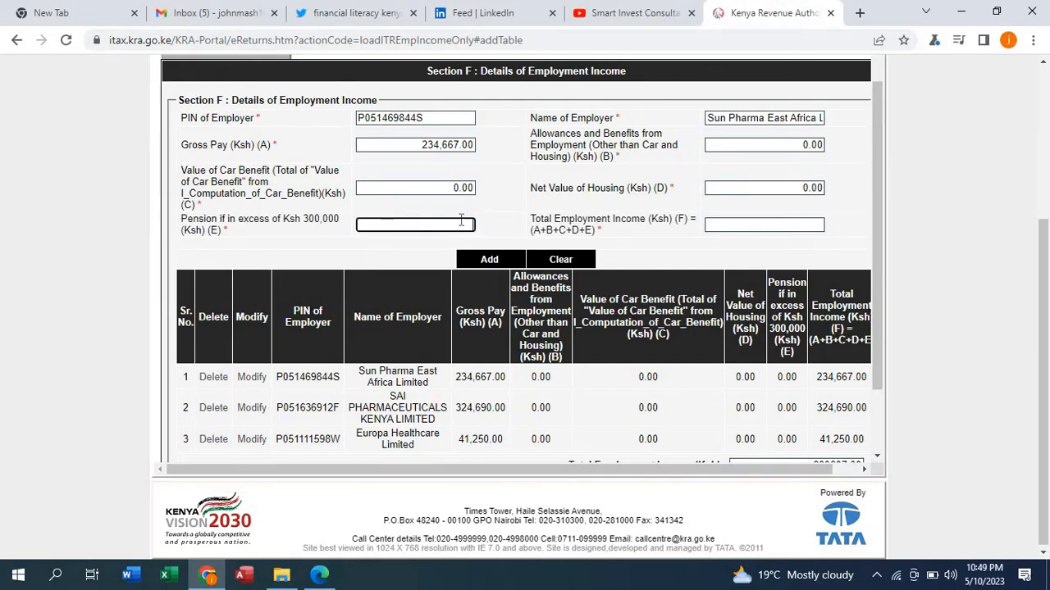
text(0)
click(628, 238)
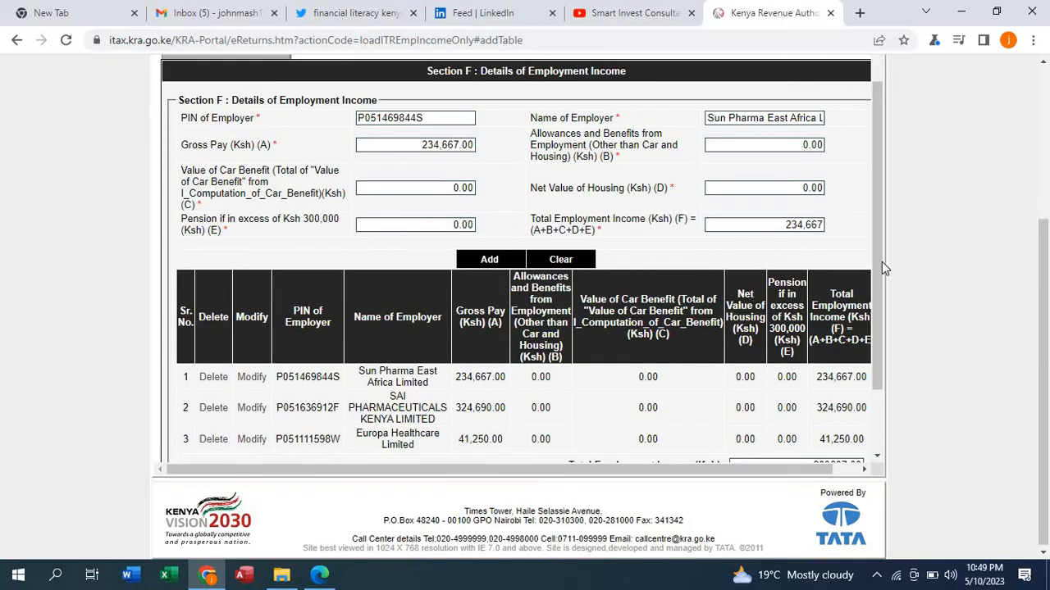
Step: Try to add the Sun Pharma East Africa Limited details to the employment income table
drag(882, 262, 879, 320)
click(571, 433)
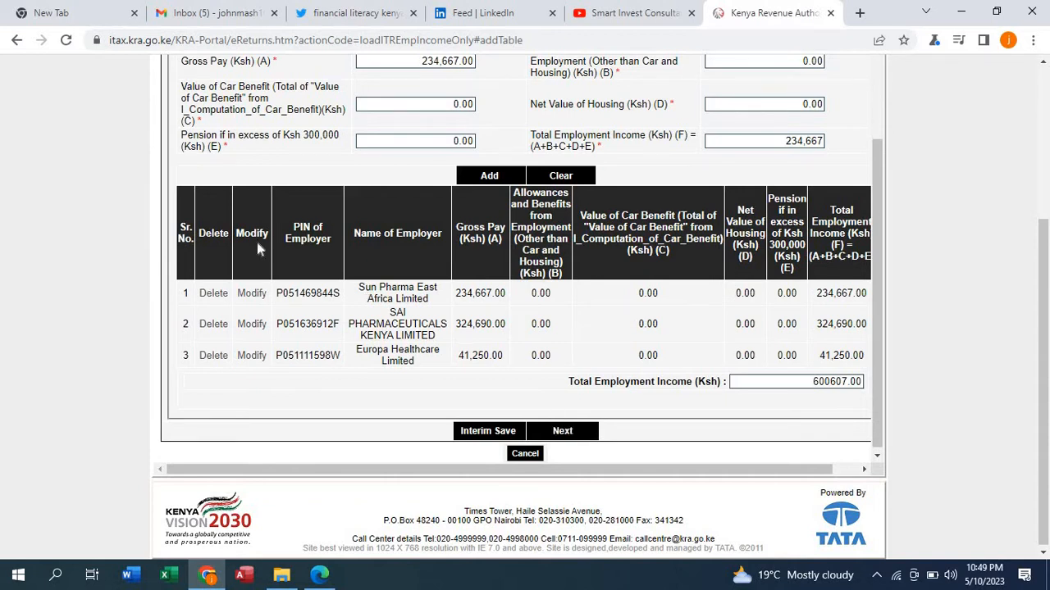
click(488, 178)
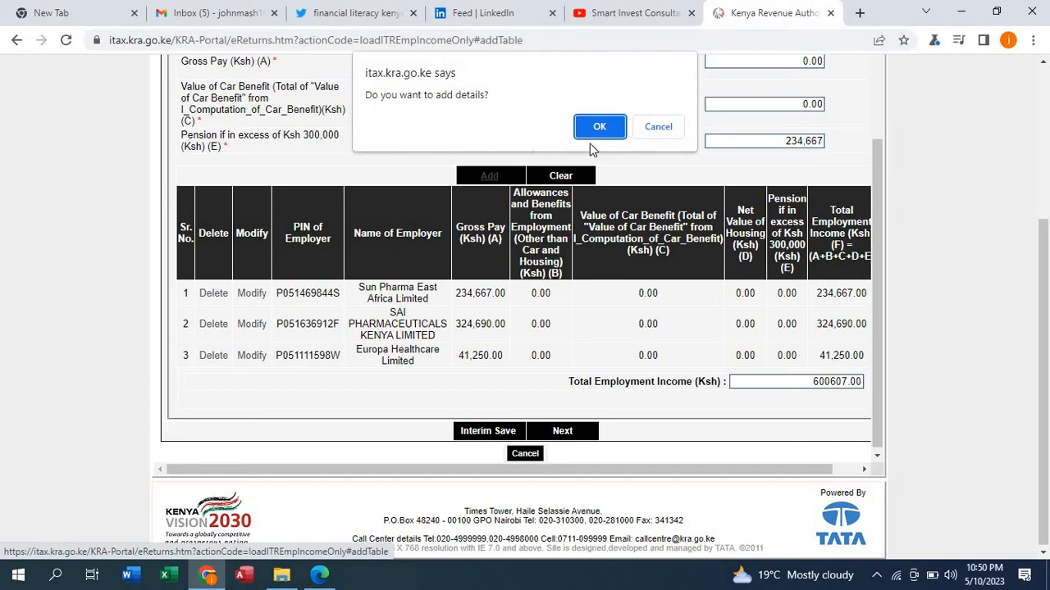
click(599, 127)
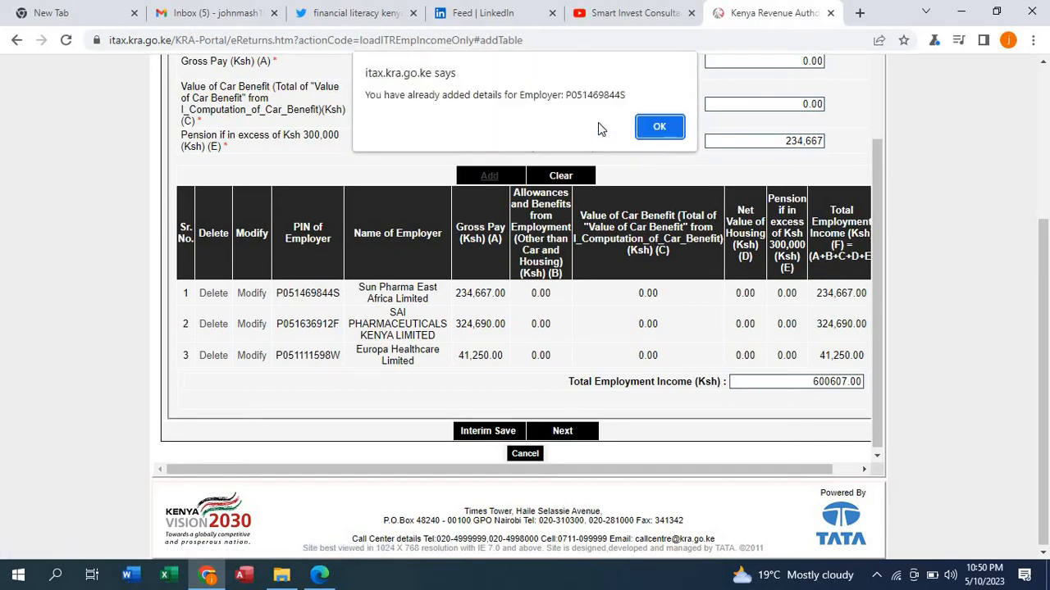
click(653, 126)
click(653, 126)
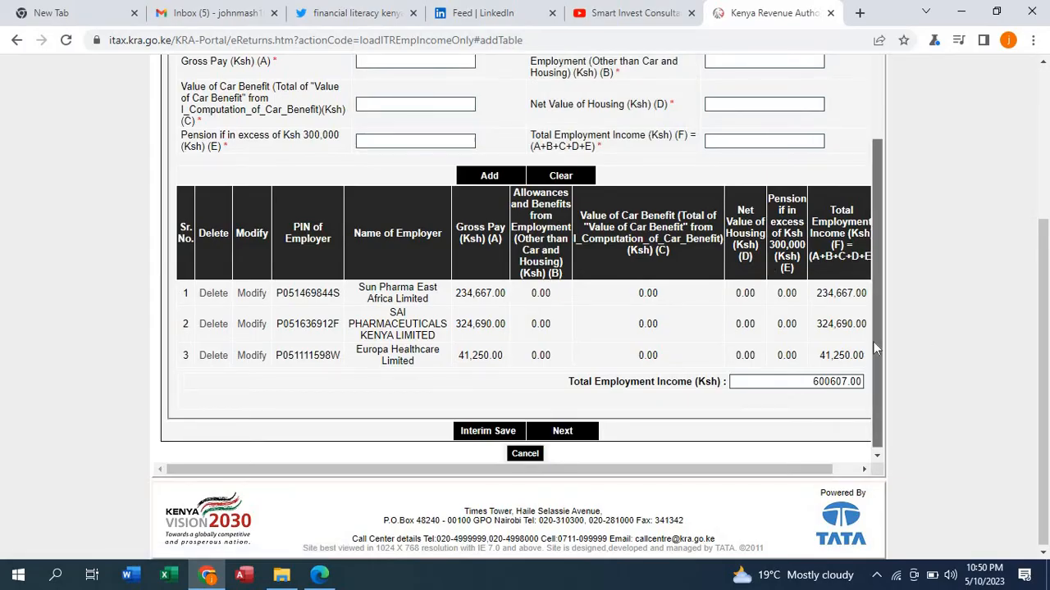
Step: Copy the employer PIN from the SAI Pharmaceuticals Kenya Limited row into the employer PIN field
drag(873, 348, 878, 379)
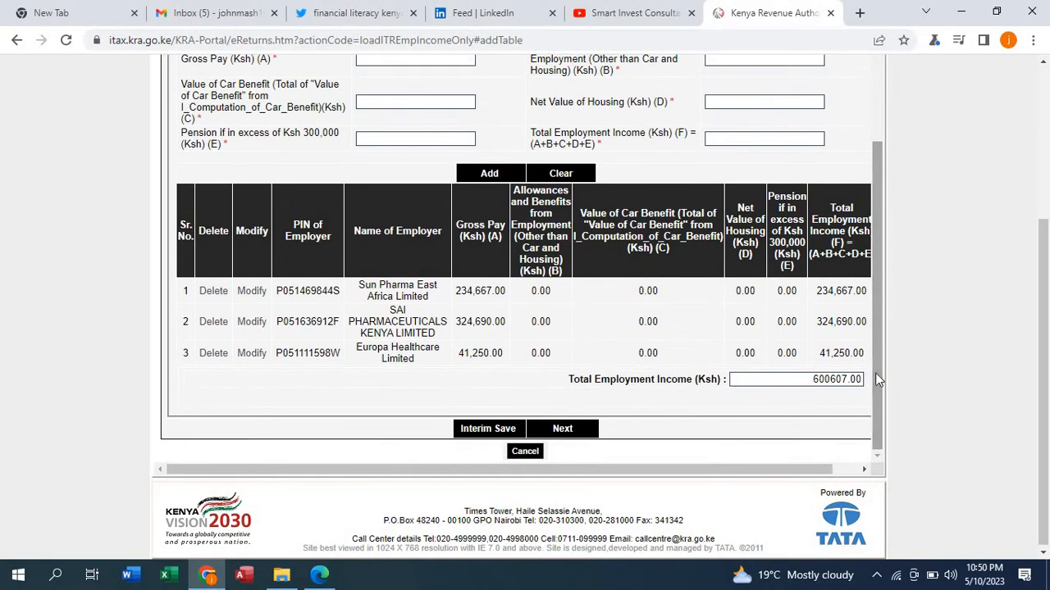
double_click(321, 321)
key(ctrl+c)
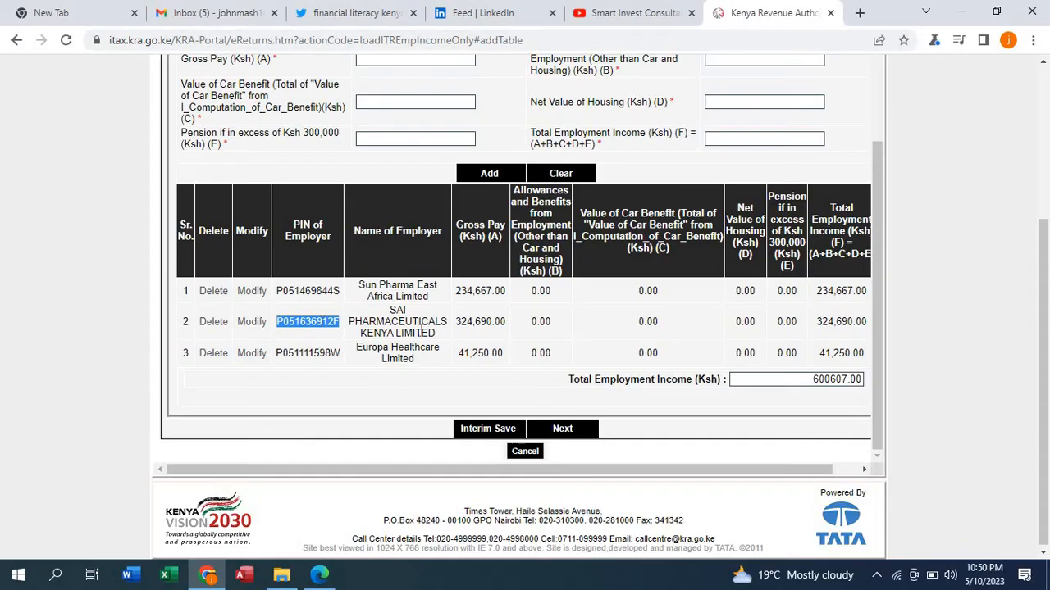
drag(876, 334, 880, 288)
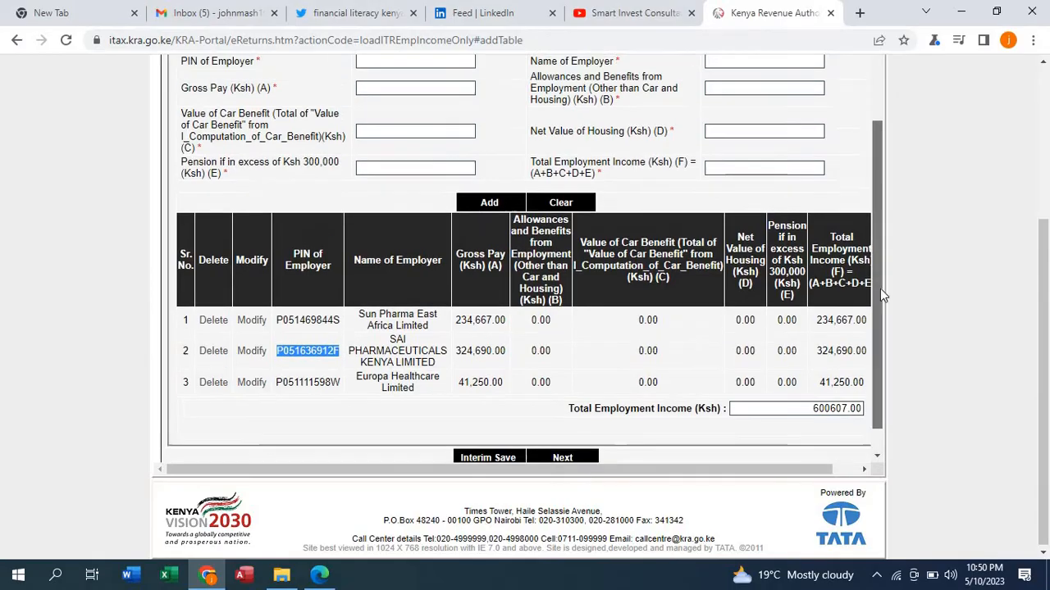
click(406, 96)
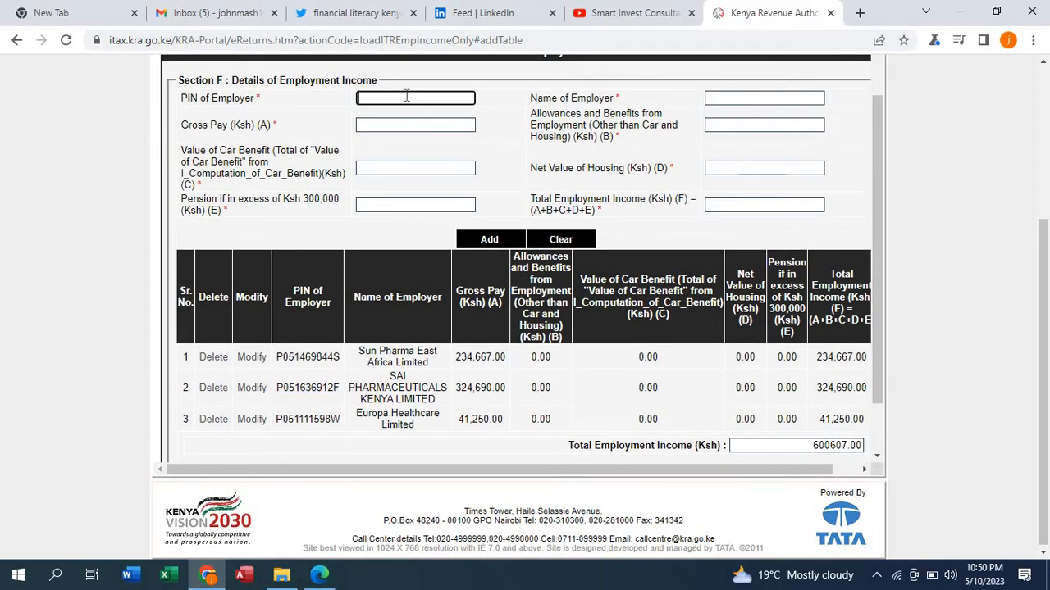
key(ctrl+v)
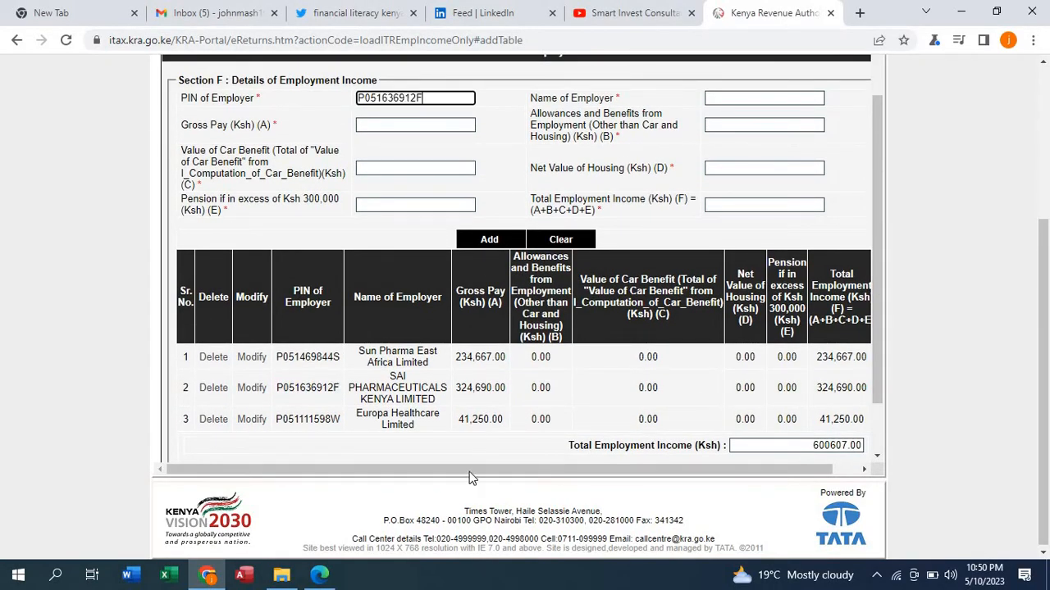
click(515, 135)
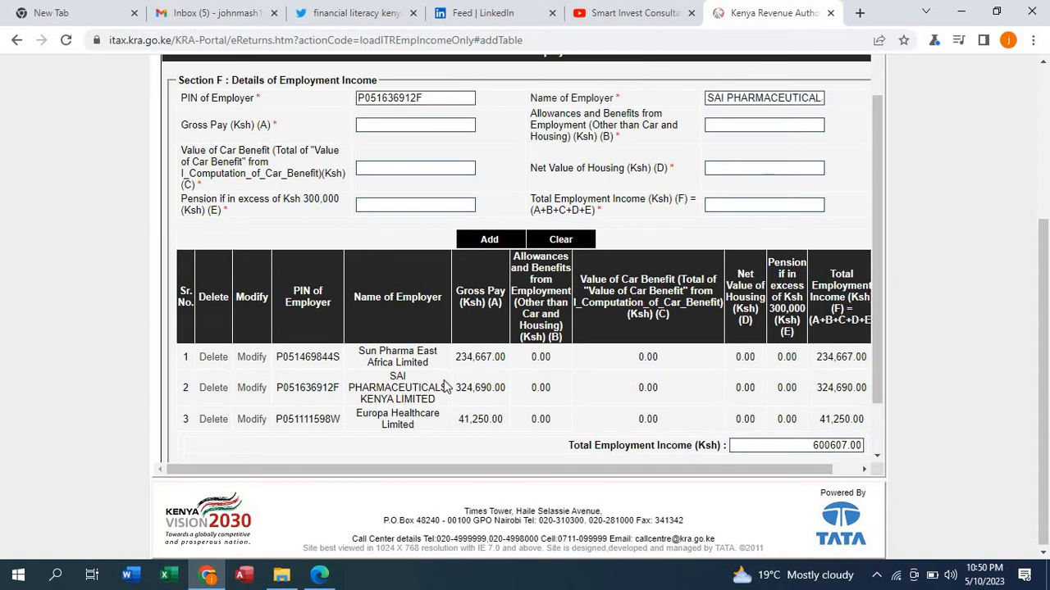
Step: Fill in the gross pay with 324,690.00, copied from the SAI Pharmaceuticals Kenya Limited row
double_click(471, 394)
key(ctrl+c)
click(406, 123)
key(ctrl+v)
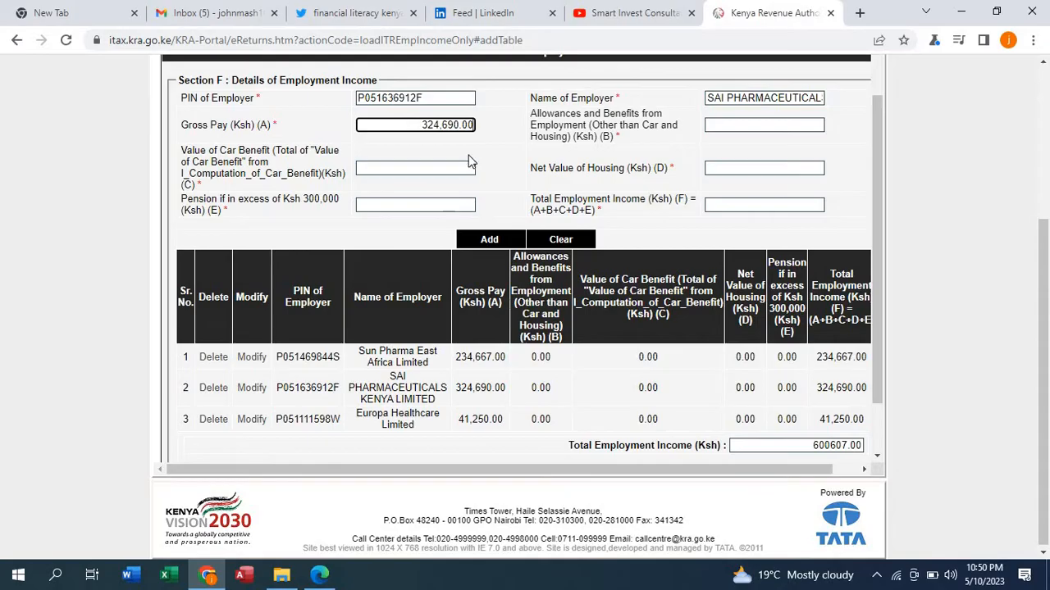
click(490, 135)
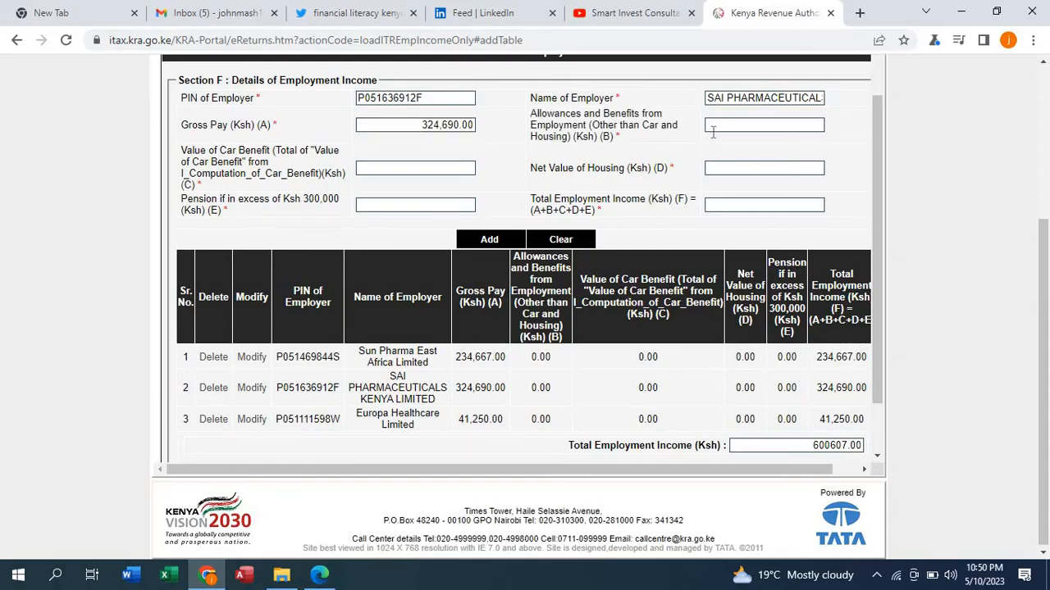
Step: Set allowances and benefits, car benefit, net value of housing and pension to 0 for SAI Pharmaceuticals Kenya Limited
click(713, 129)
text(0)
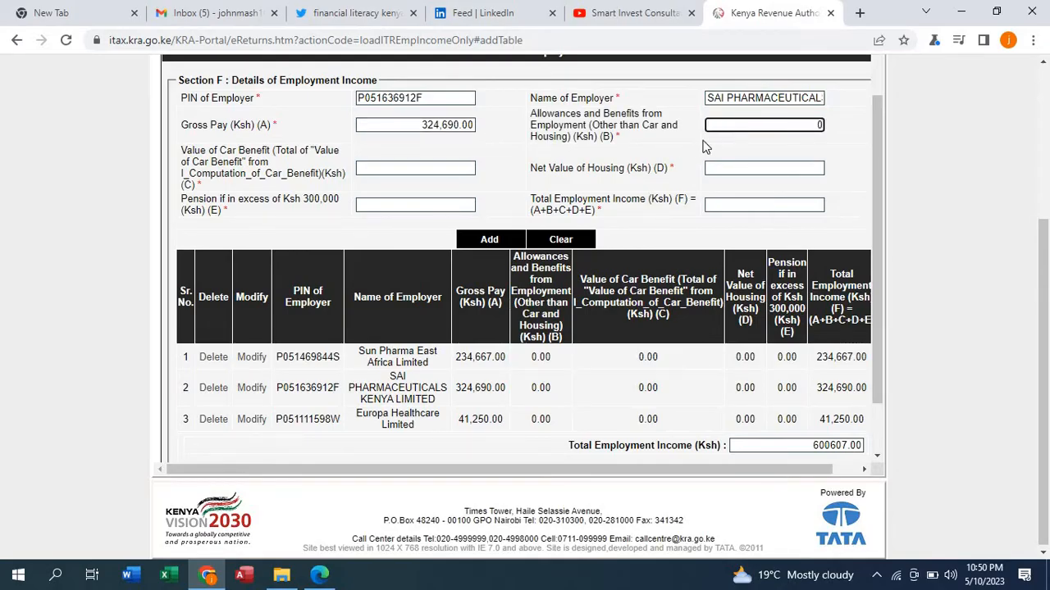
click(372, 169)
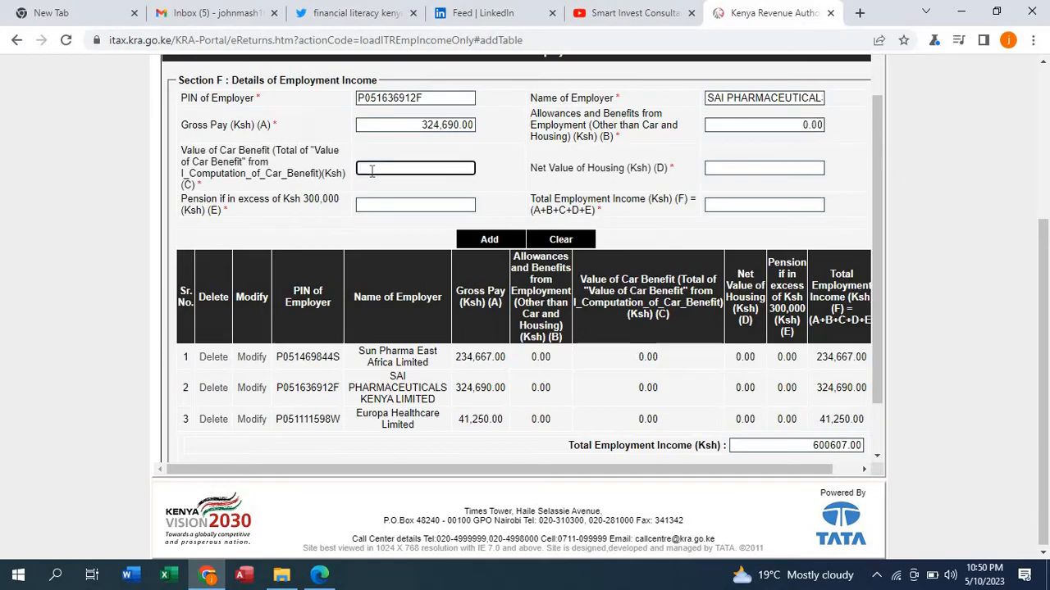
text(0)
click(721, 167)
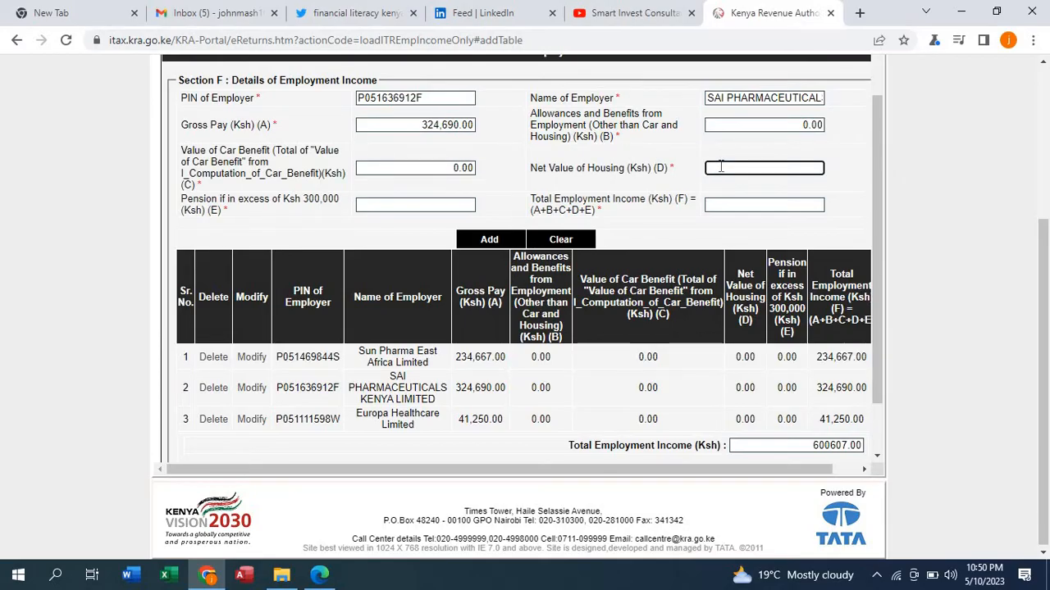
text(0)
click(447, 203)
text(0)
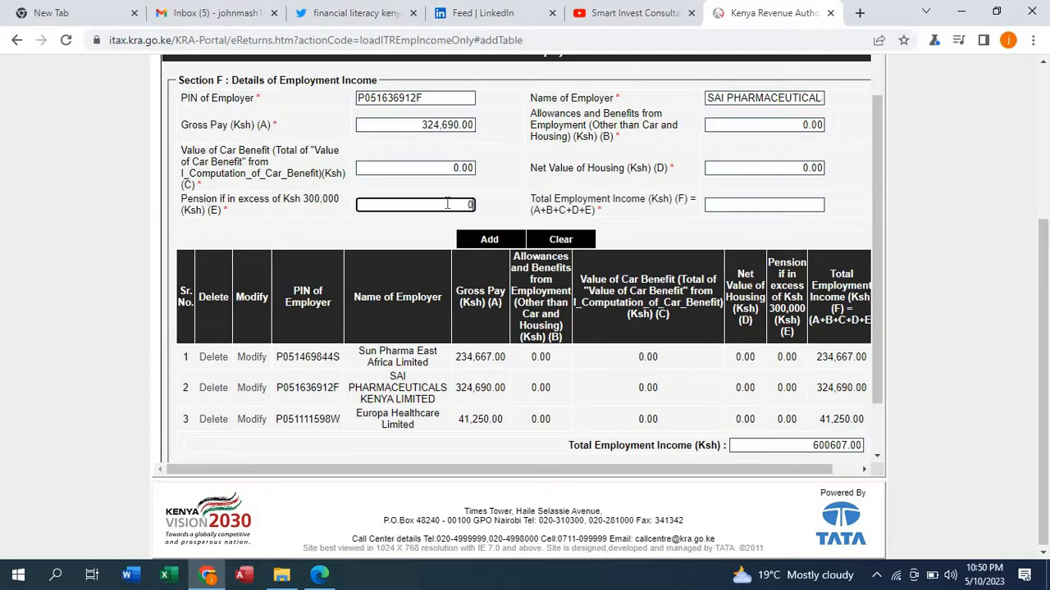
click(488, 174)
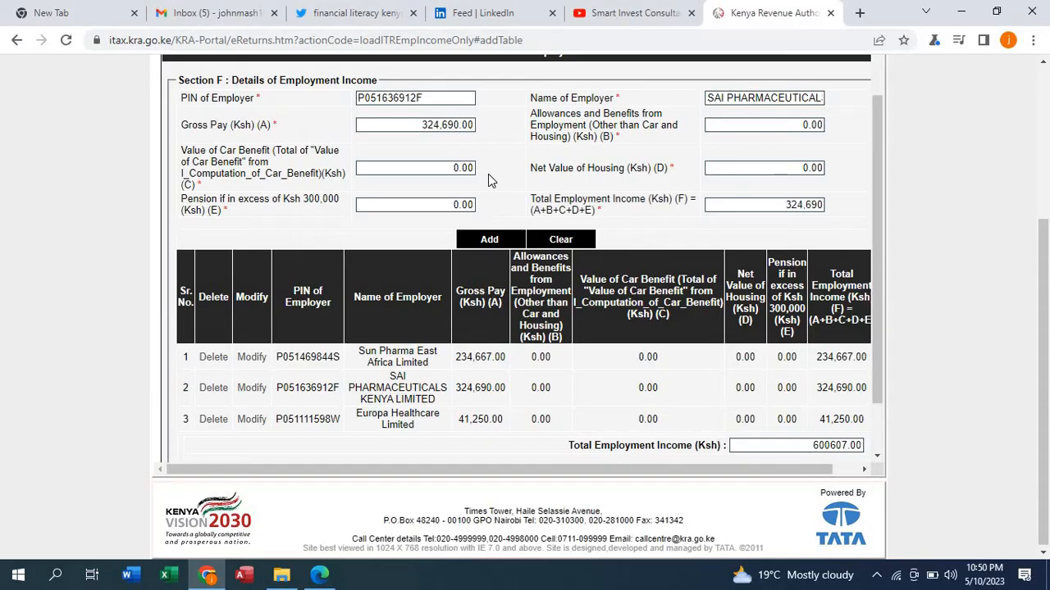
Step: Try to add the SAI Pharmaceuticals Kenya Limited details to the employment income table
click(495, 245)
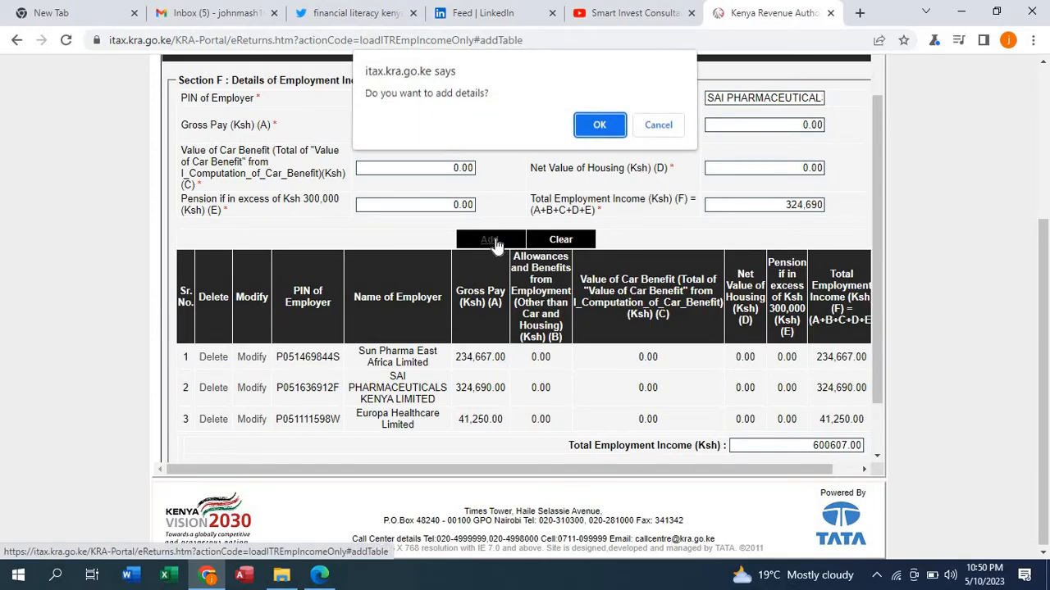
click(605, 126)
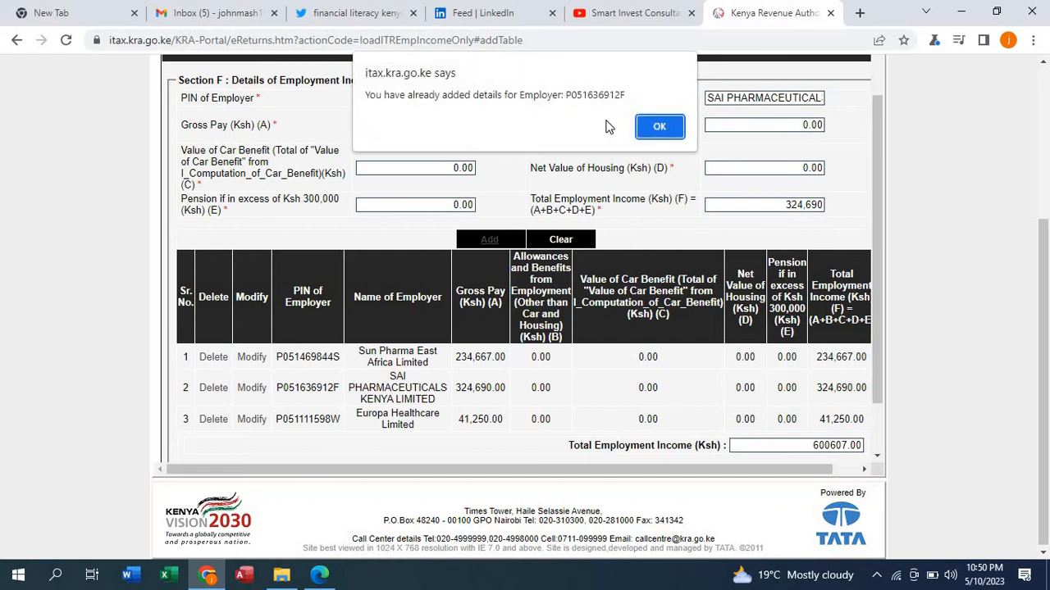
click(658, 125)
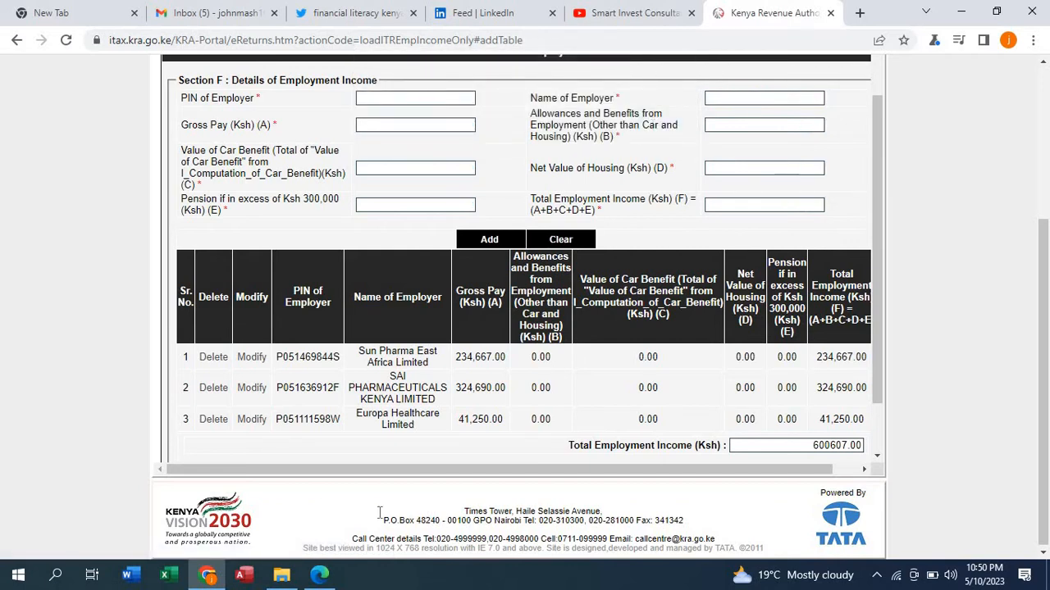
Step: Copy the employer PIN from the Europa Healthcare Limited row into the employer PIN field
double_click(317, 420)
key(ctrl+c)
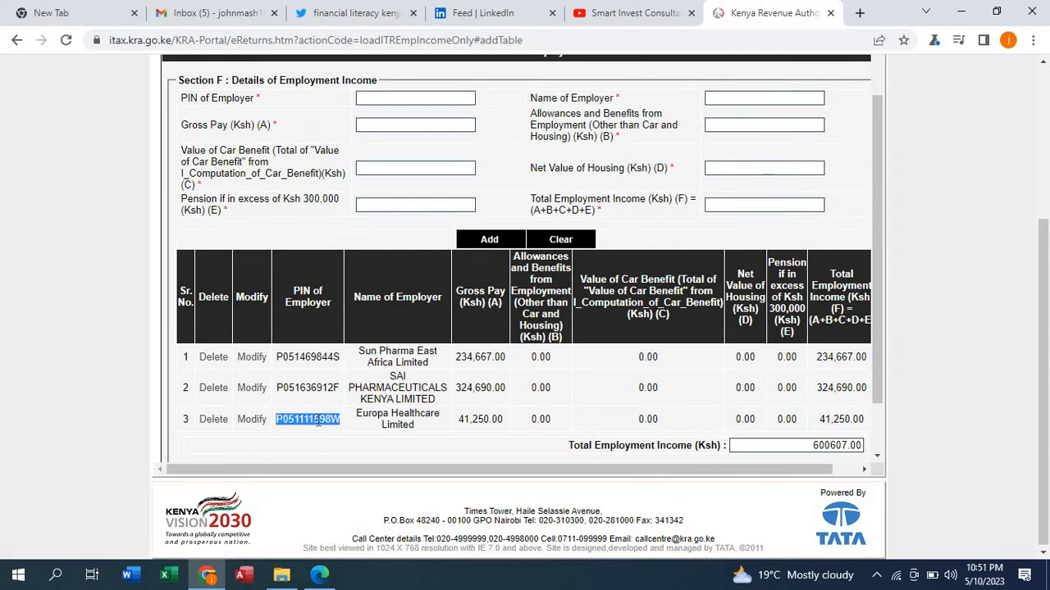
click(413, 98)
key(ctrl+v)
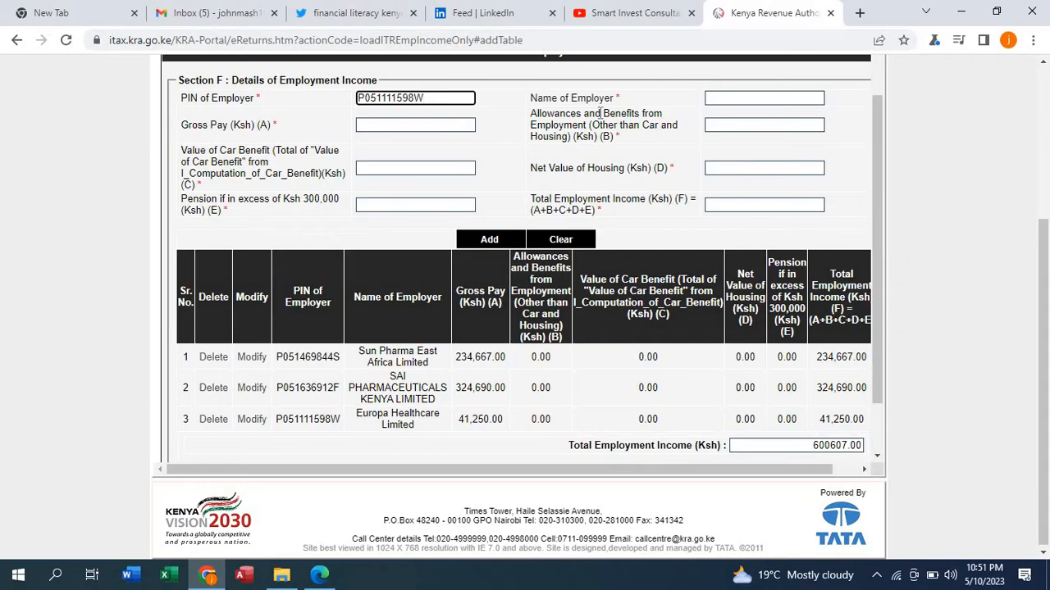
click(508, 133)
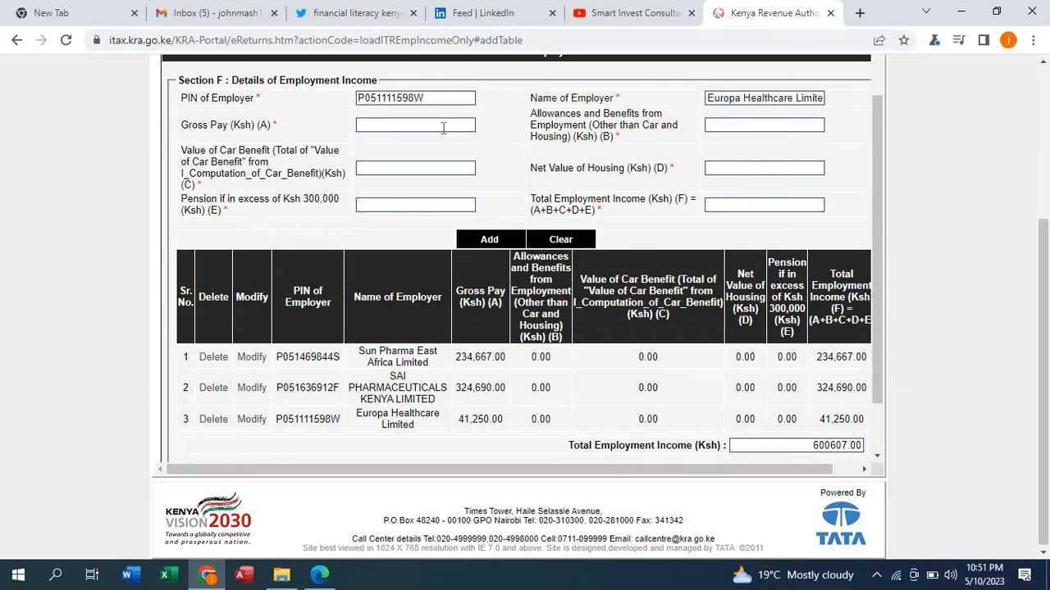
Step: Fill in the gross pay with 41,250.00, copied from the Europa Healthcare Limited row
double_click(473, 419)
key(ctrl+c)
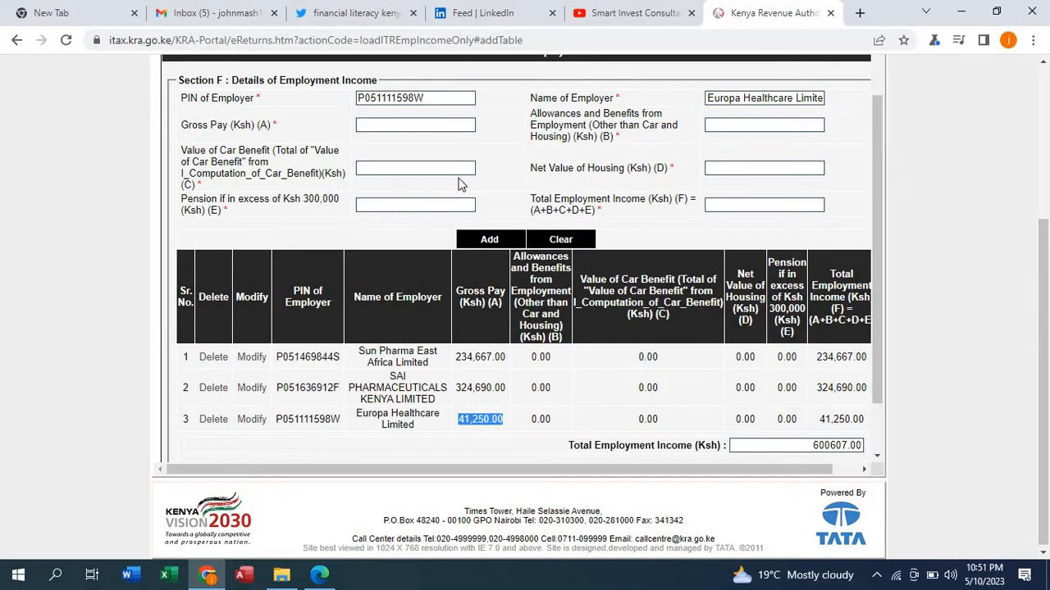
click(413, 122)
key(ctrl+v)
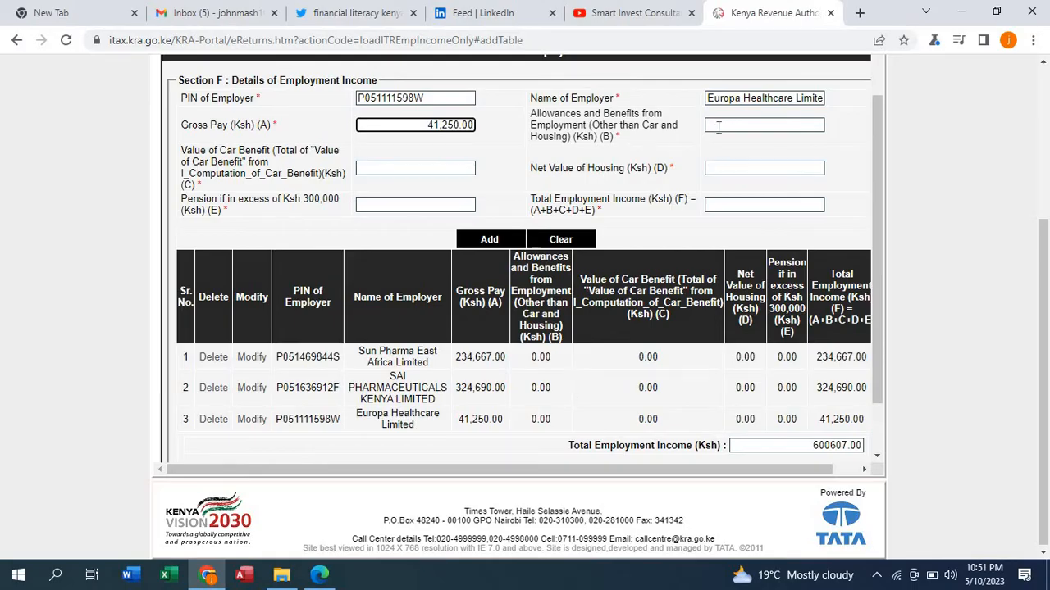
text(0)
key(BackSpace)
Step: Set allowances and benefits, car benefit, net value of housing and pension to 0 for Europa Healthcare Limited
click(736, 126)
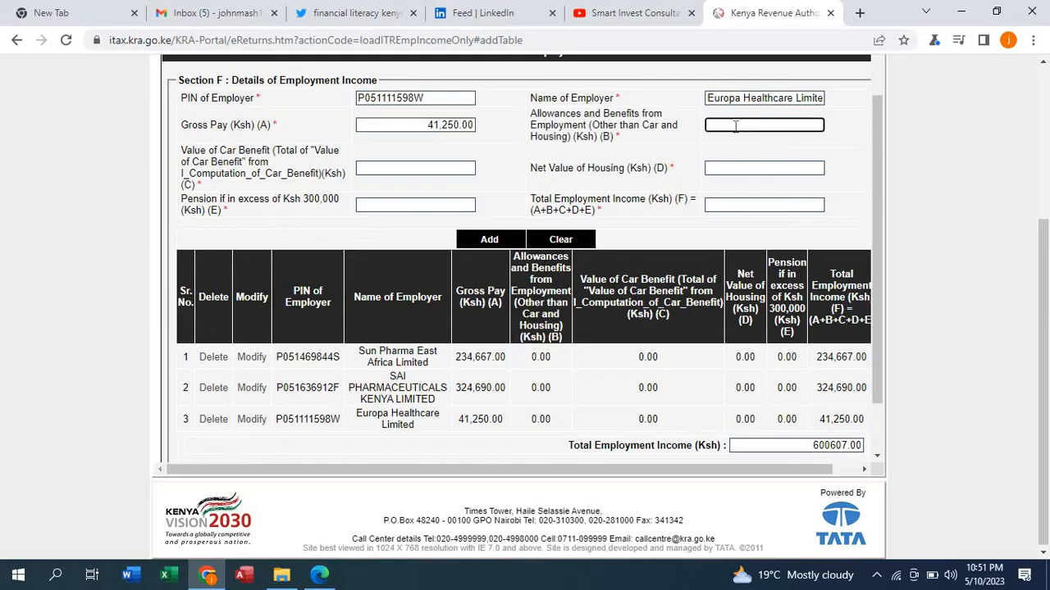
text(0)
click(449, 162)
text(0)
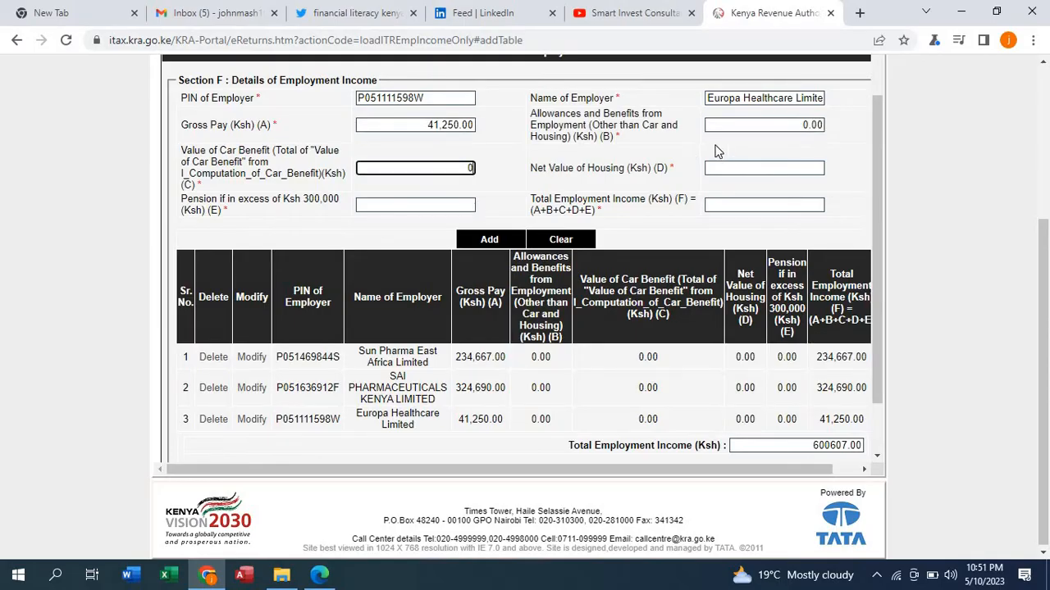
click(727, 168)
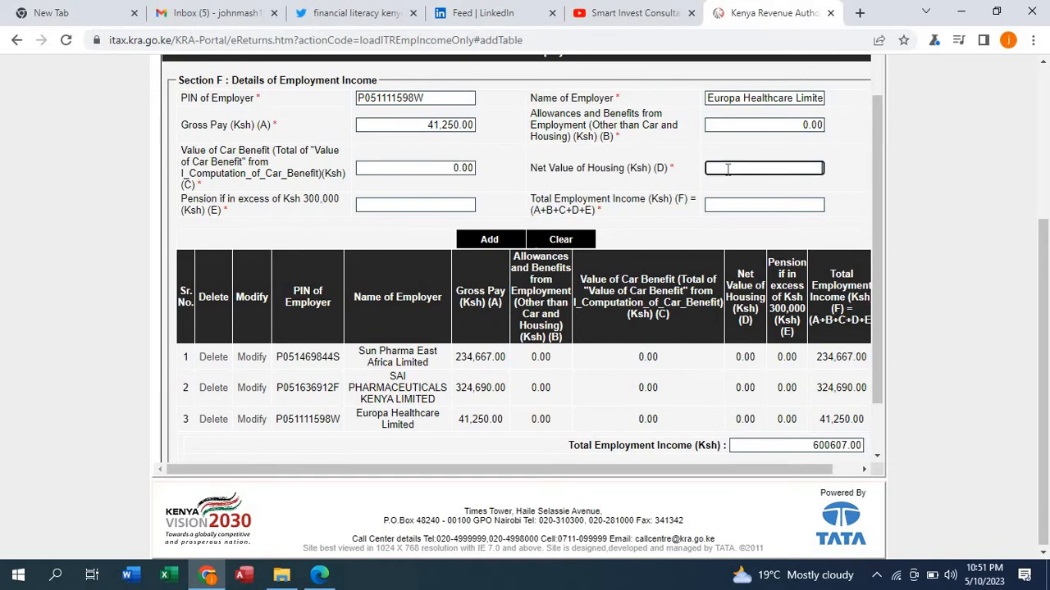
text(0)
click(465, 205)
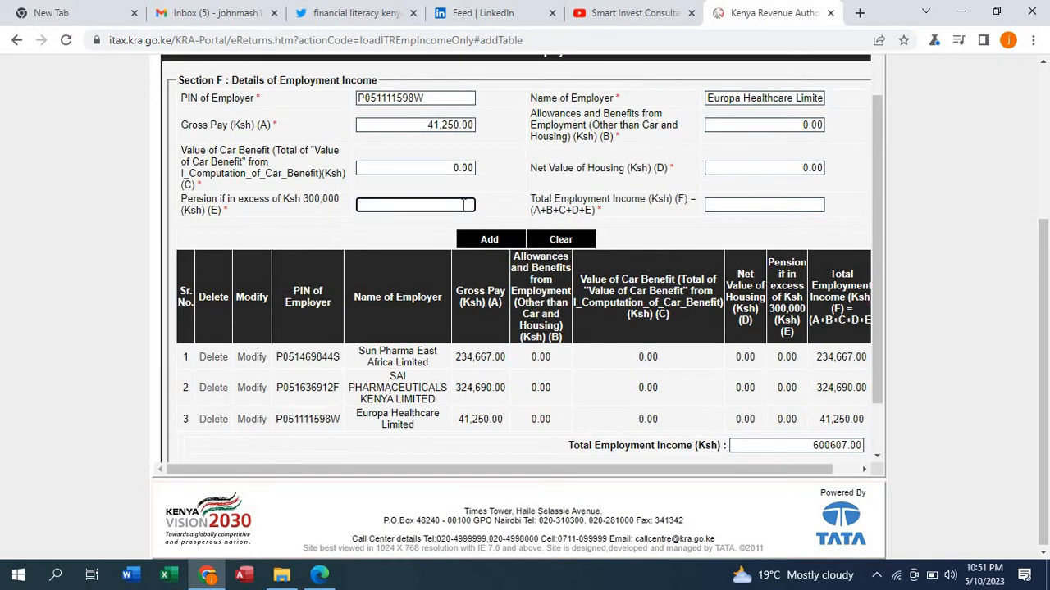
text(0)
click(671, 225)
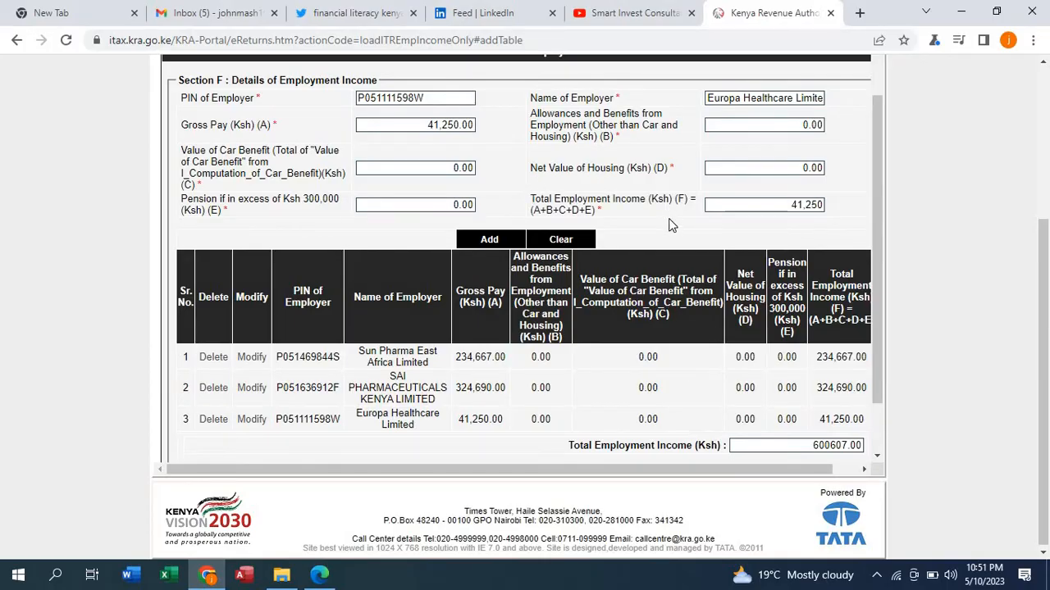
Step: Try to add the Europa Healthcare Limited details to the employment income table
click(493, 244)
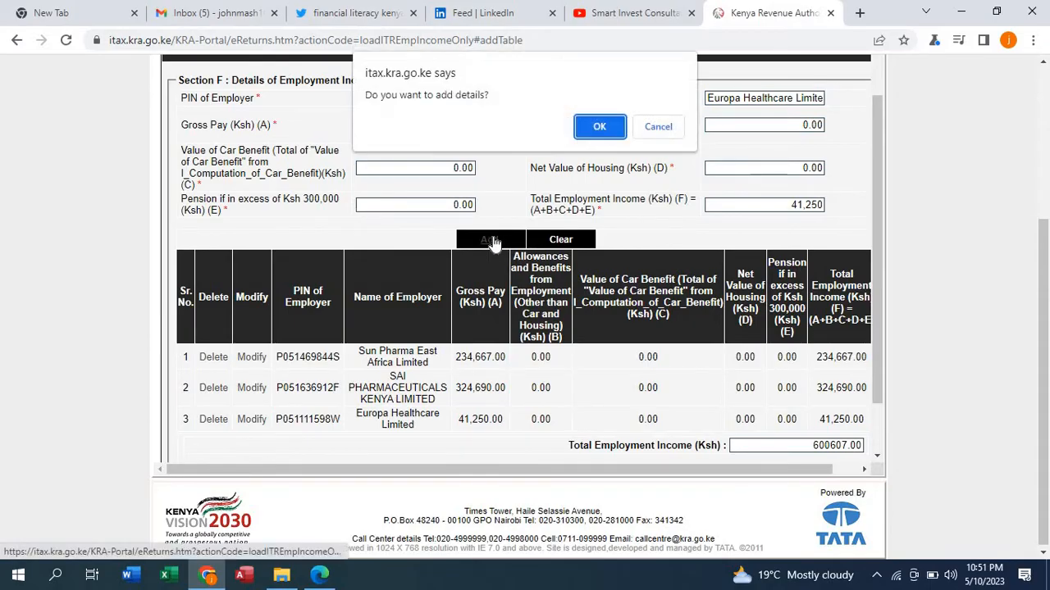
click(610, 134)
click(653, 127)
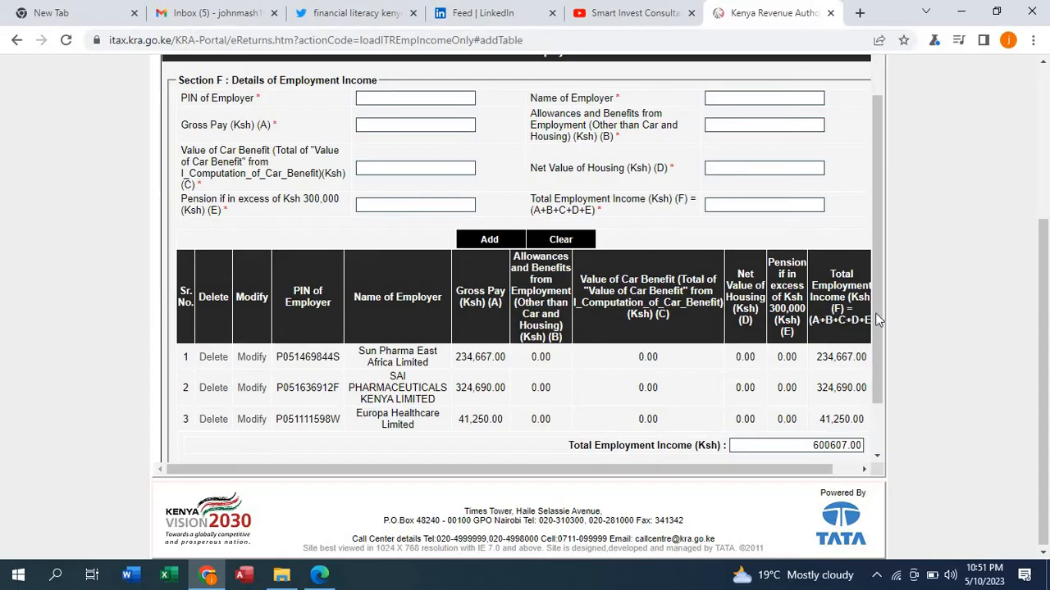
Step: Proceed from Section F past the insurance relief section, leaving it blank, to Section M for PAYE deducted at source
scroll(878, 350, down, 1)
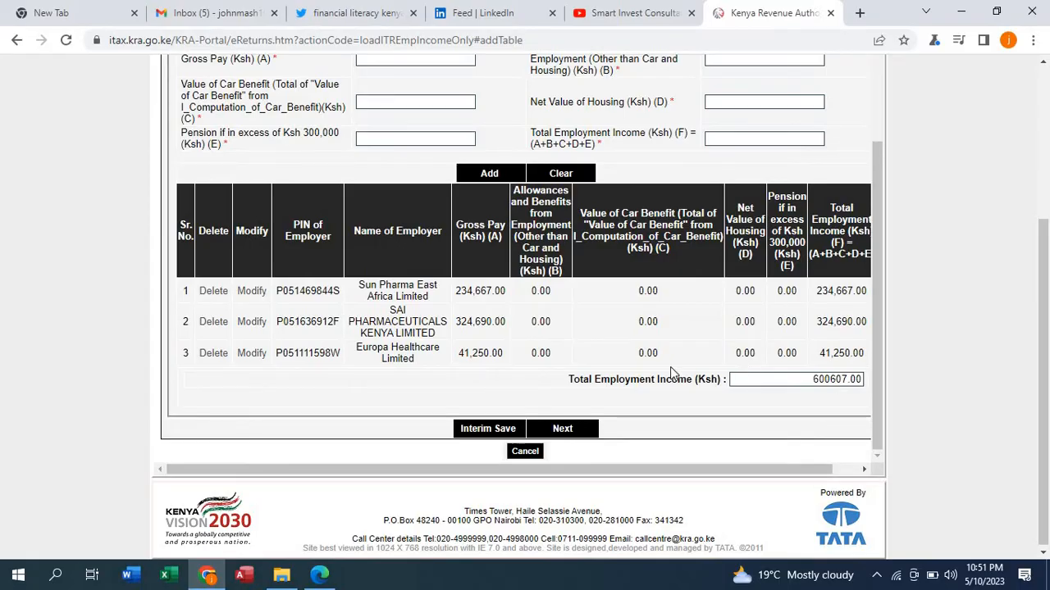
click(571, 428)
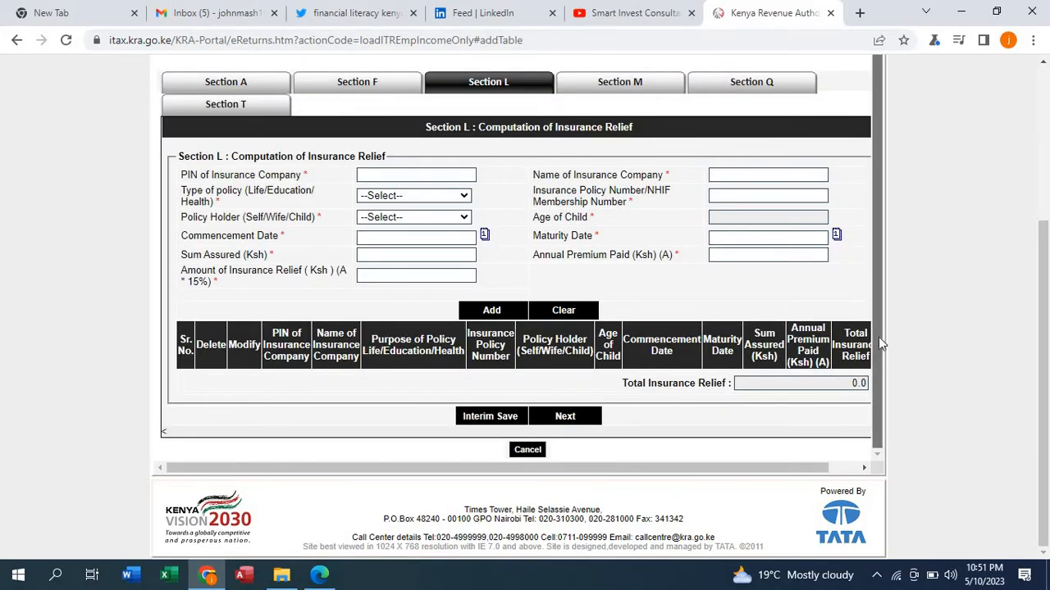
scroll(878, 337, up, 1)
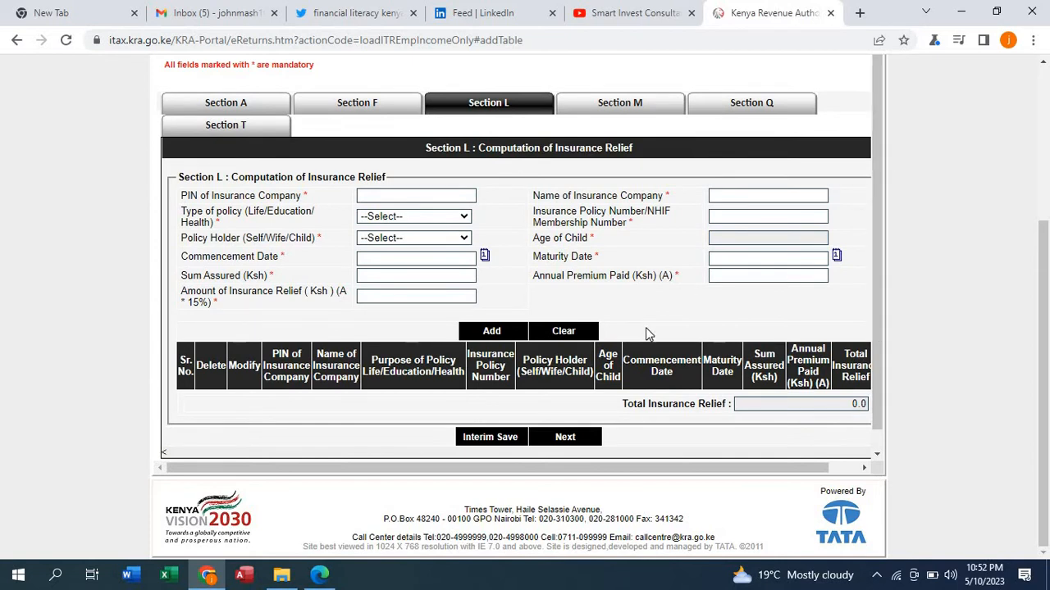
click(563, 437)
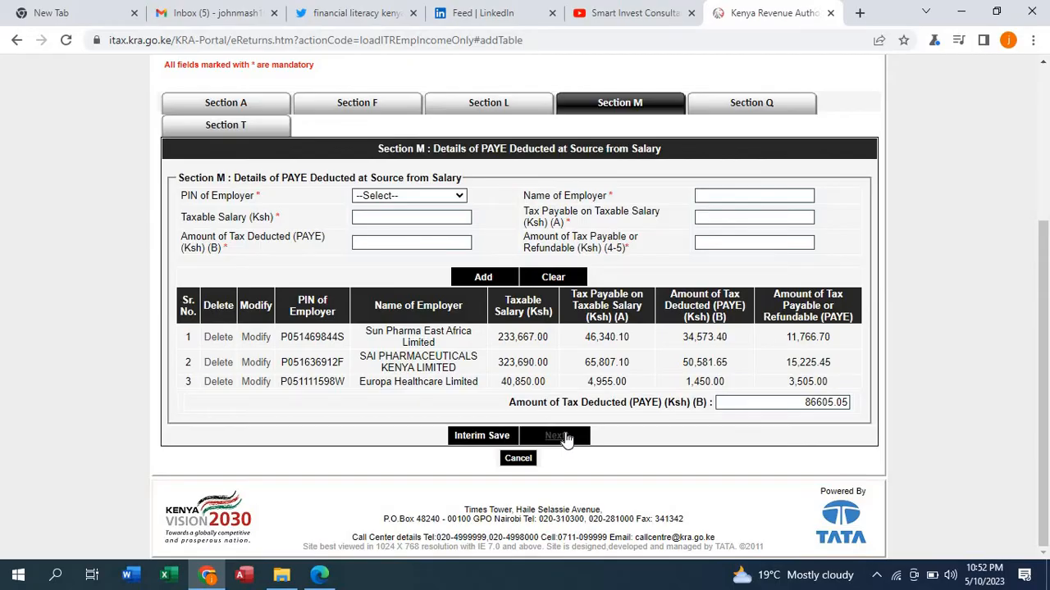
Step: Fill in taxable salary 233,667.00 and tax payable 46,340.10, copied from the Sun Pharma East Africa Limited row
double_click(522, 336)
key(ctrl+c)
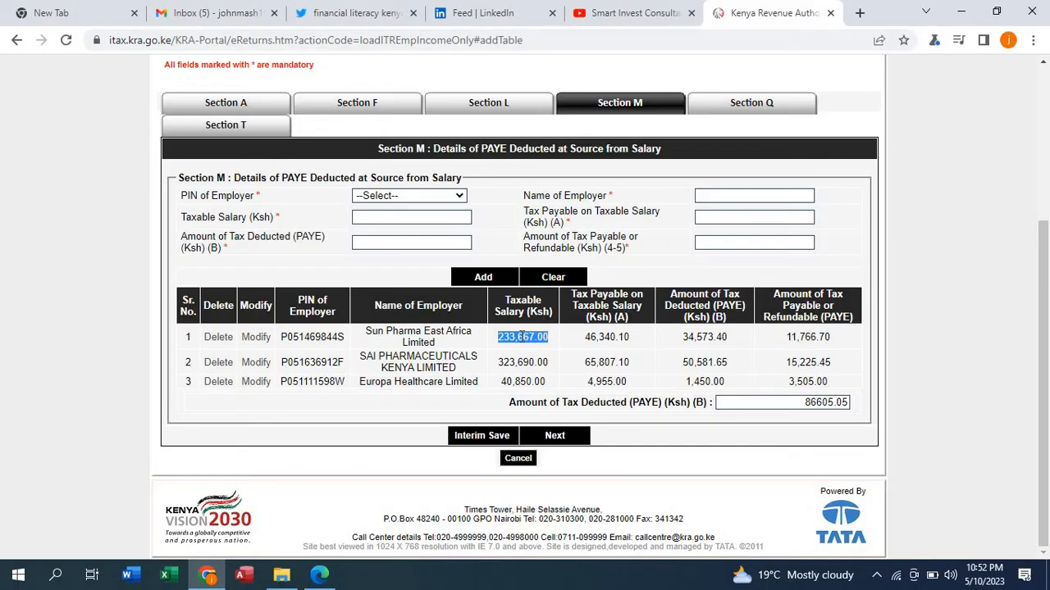
click(384, 217)
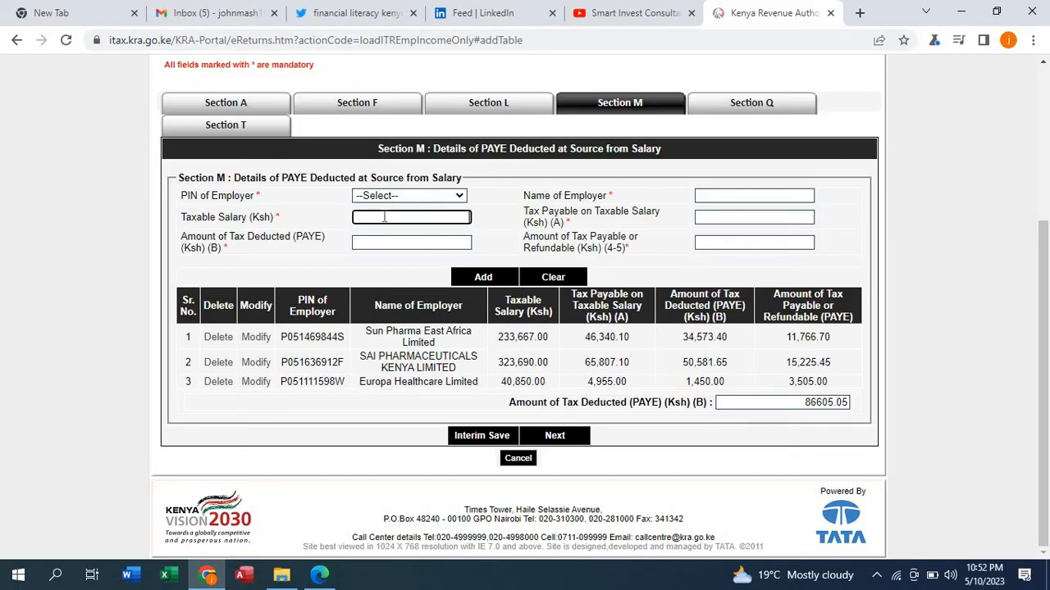
key(ctrl+v)
double_click(593, 337)
key(ctrl+c)
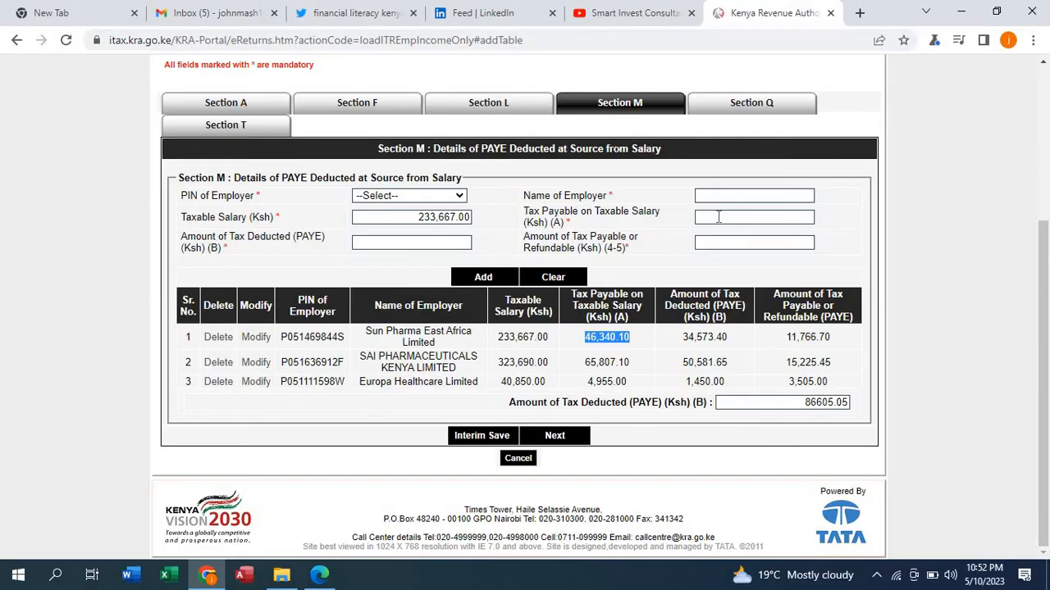
click(718, 216)
key(ctrl+v)
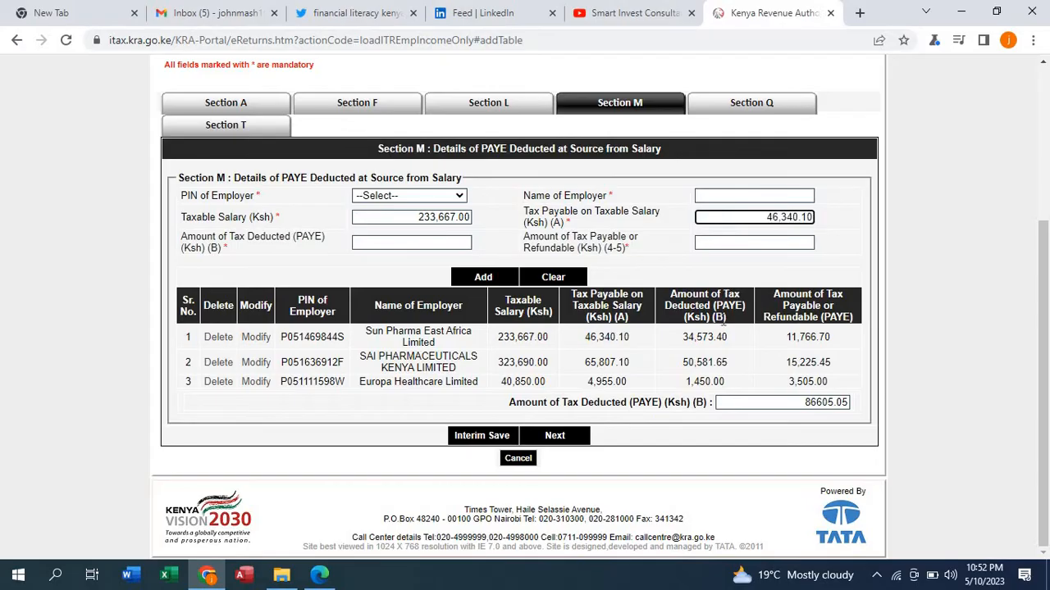
Step: Fill in the PAYE deducted with 34,573.40 from the Sun Pharma East Africa Limited row and try to add the entry
double_click(713, 336)
key(ctrl+c)
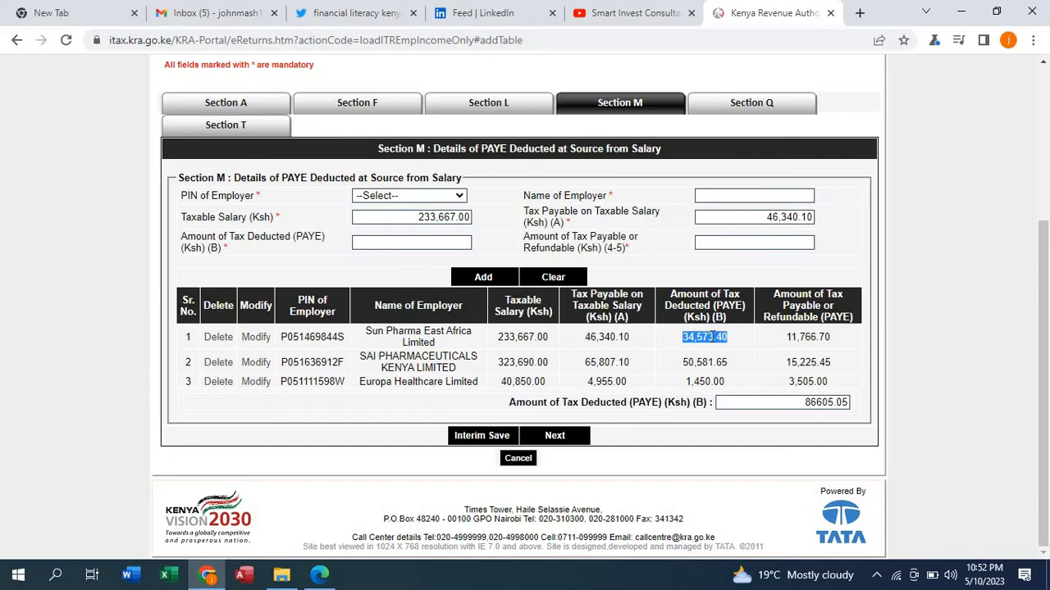
click(375, 242)
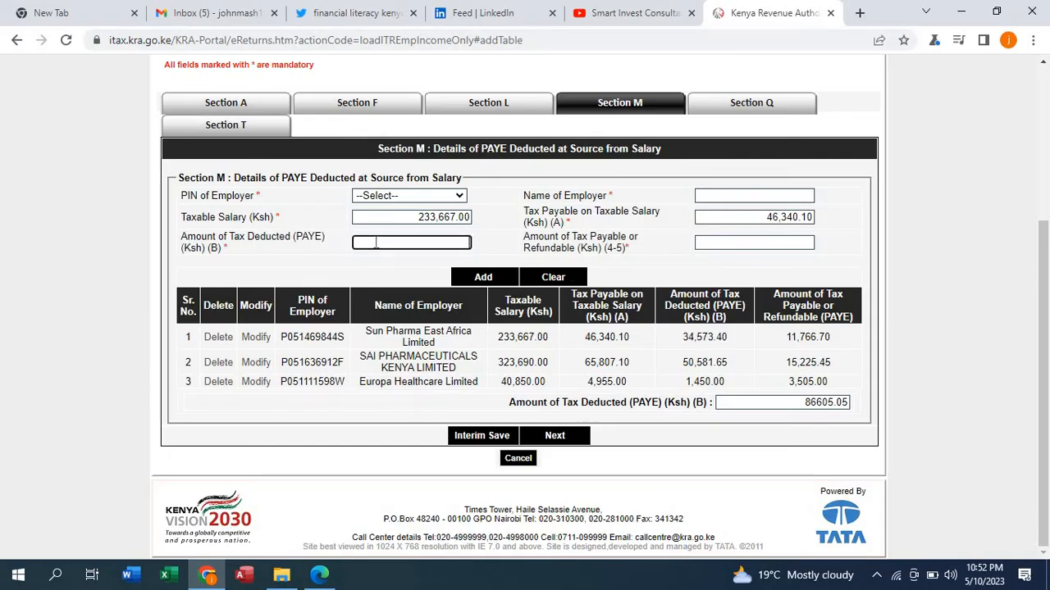
key(ctrl+v)
click(654, 252)
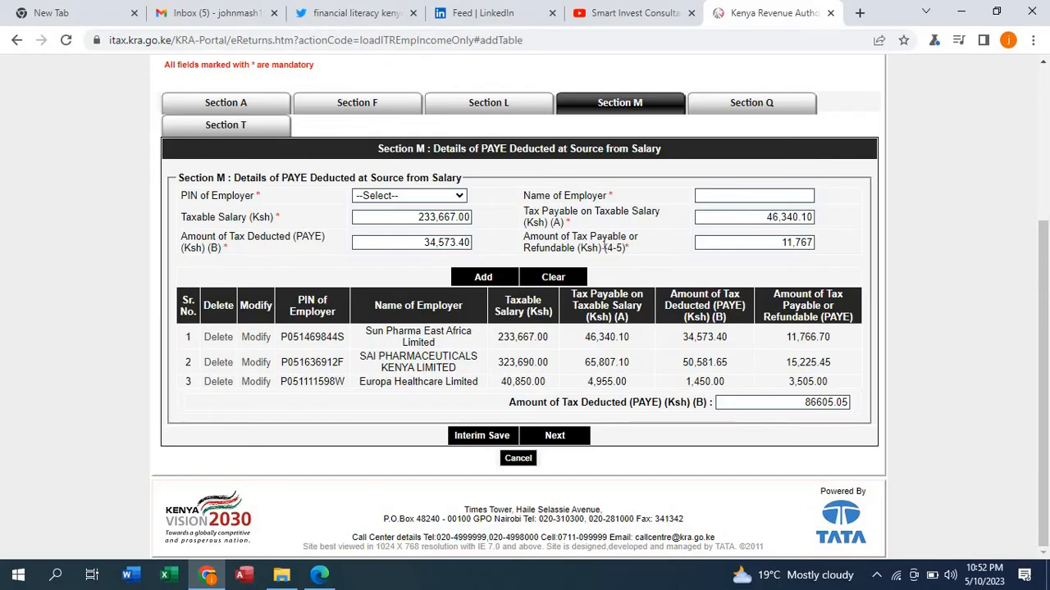
click(485, 278)
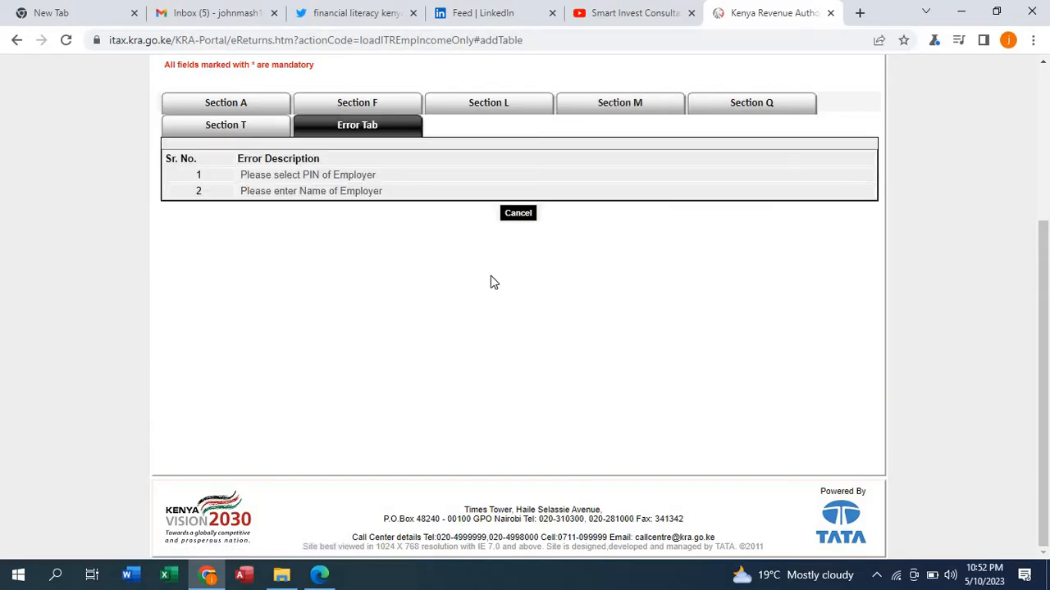
Step: Go to the missing employer PIN from the error list and try to select one in Section M
click(361, 176)
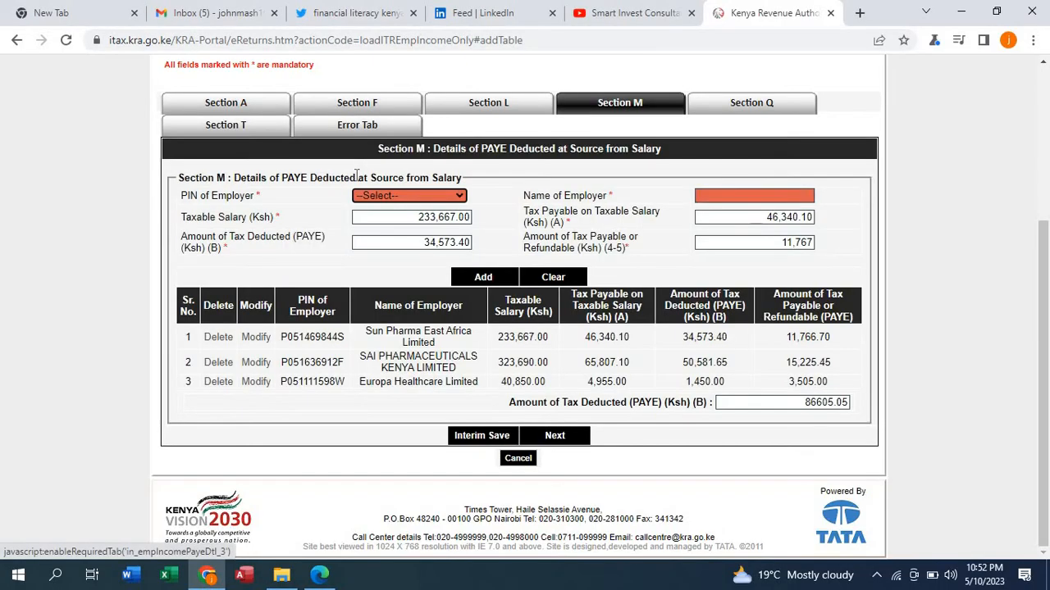
click(459, 205)
click(457, 193)
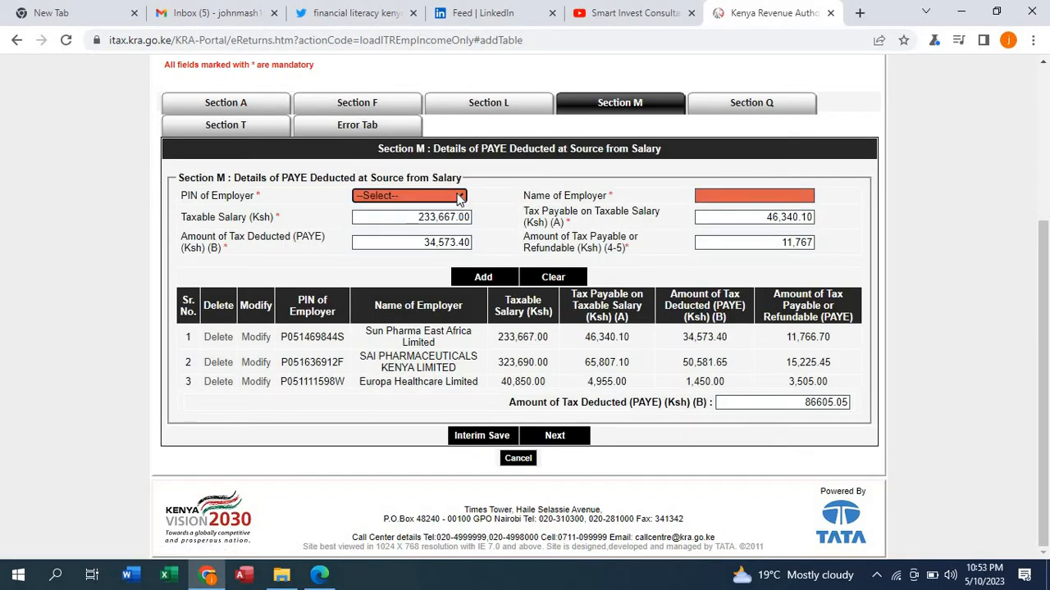
click(456, 194)
click(457, 194)
click(431, 193)
click(435, 195)
click(436, 196)
click(436, 197)
click(436, 197)
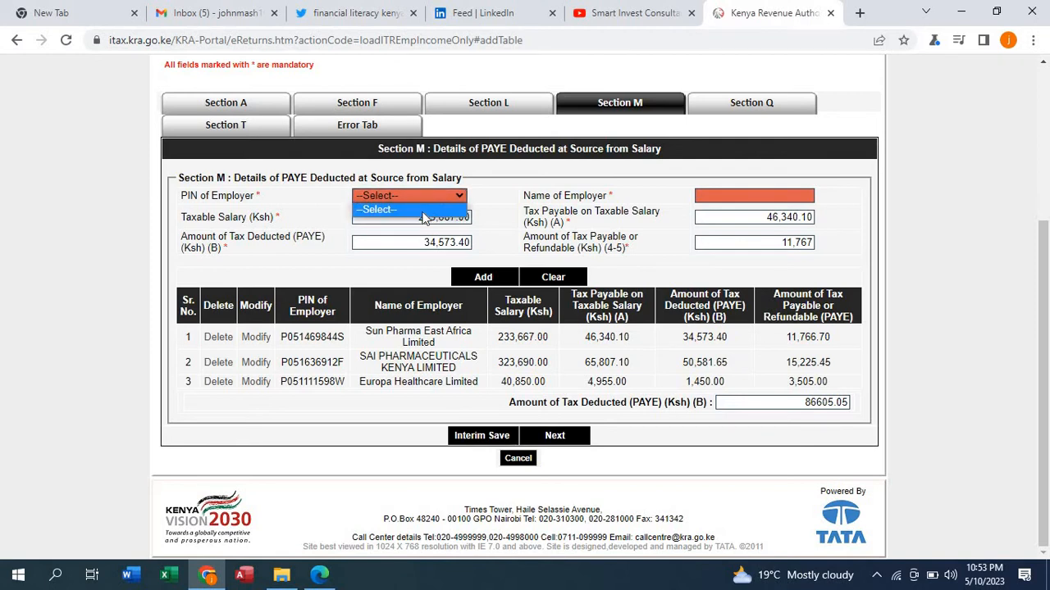
click(424, 215)
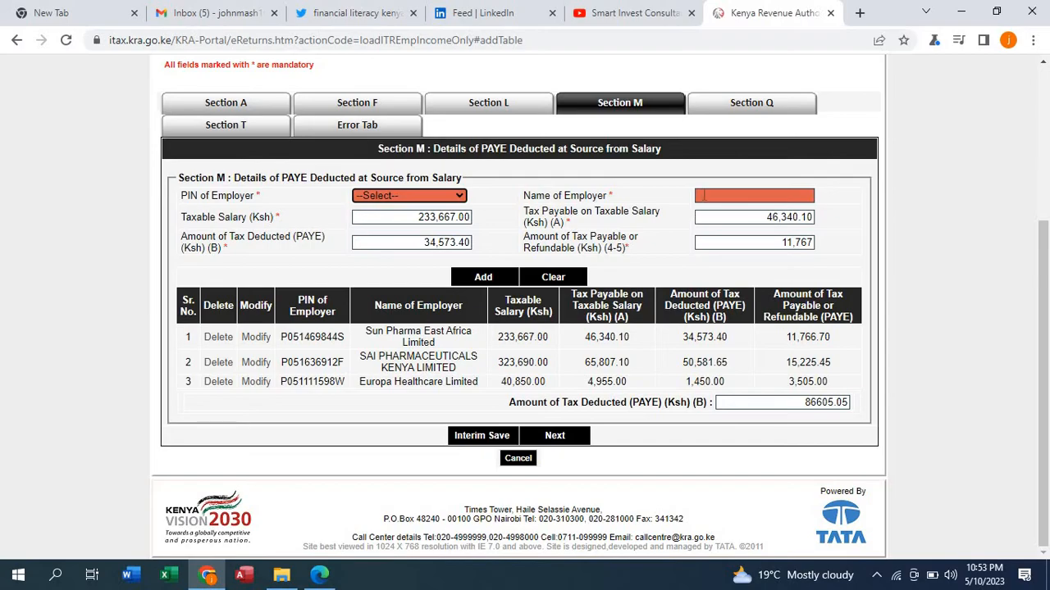
Step: Try to fill in the employer name and choose an employer PIN for the Section M entry
click(703, 195)
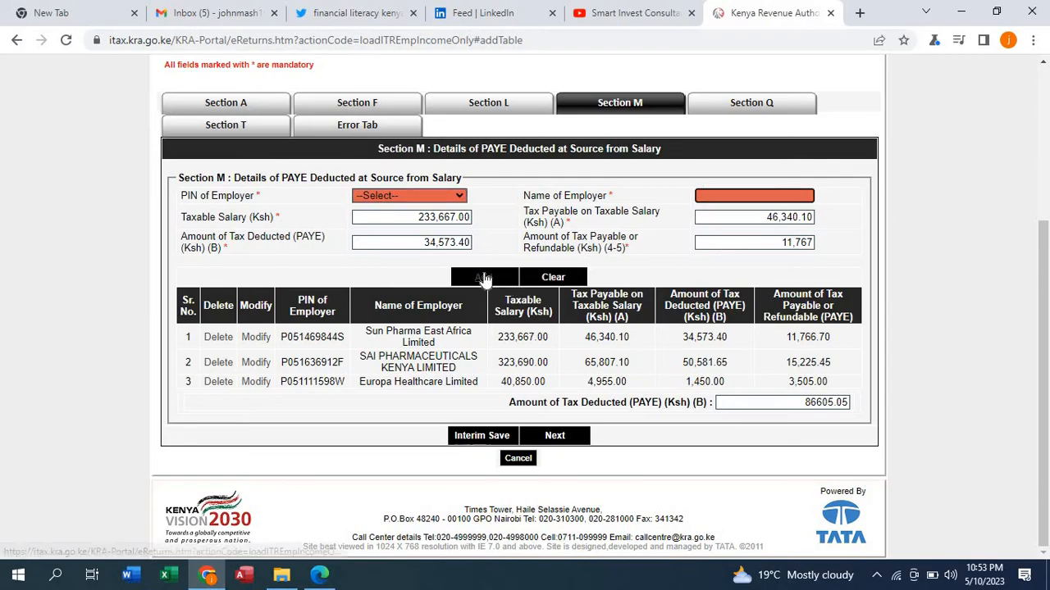
click(462, 198)
click(461, 198)
click(461, 198)
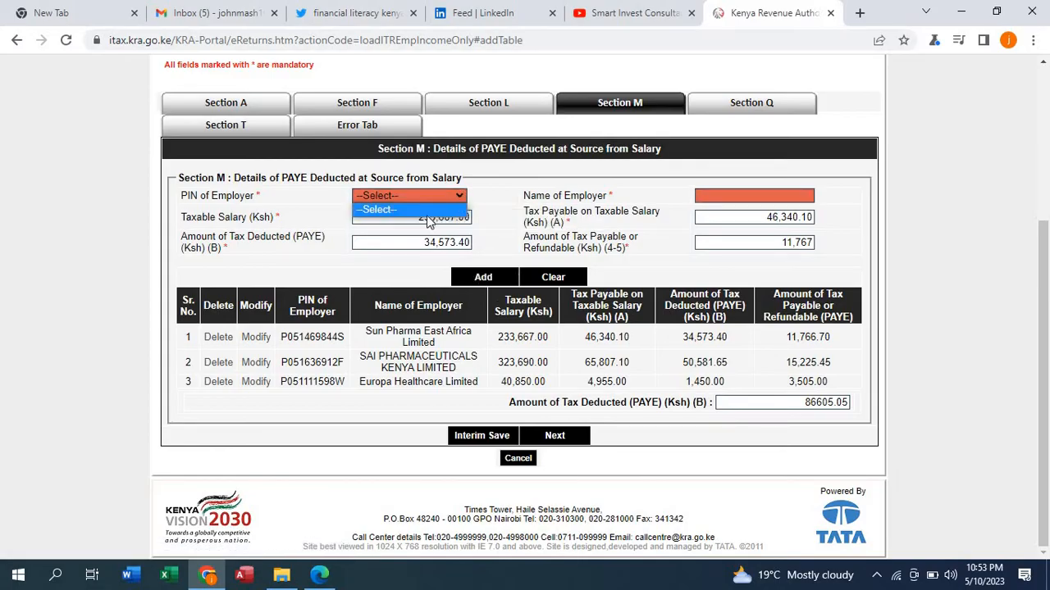
click(423, 216)
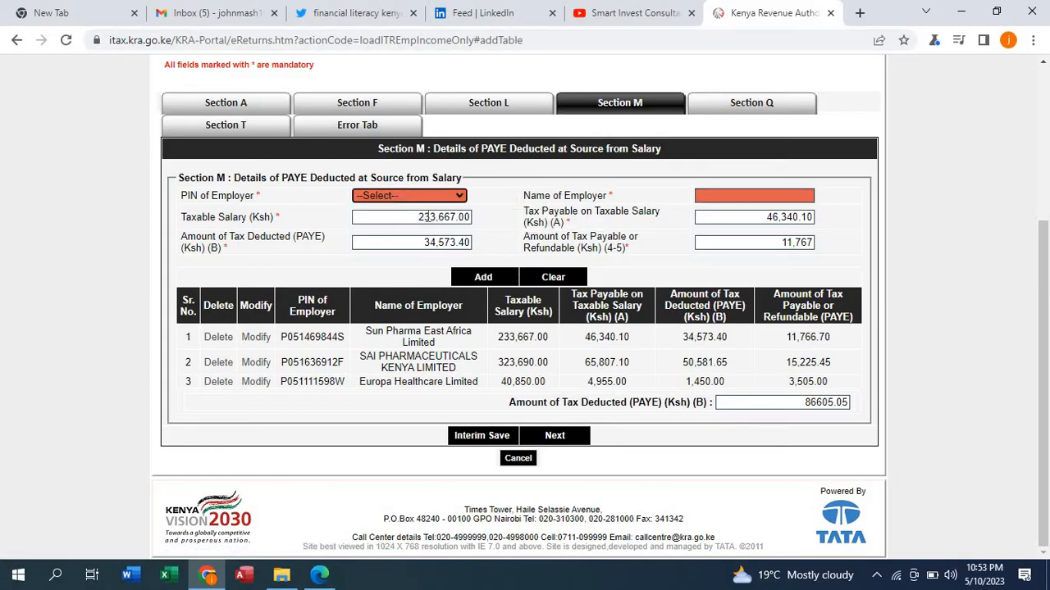
click(417, 185)
click(416, 195)
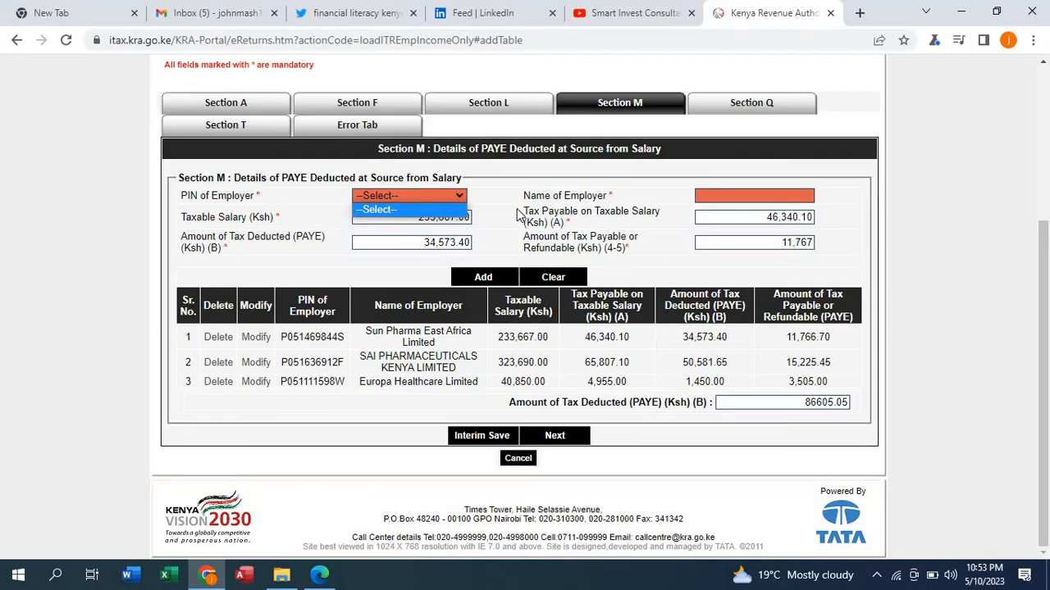
Step: Try to supply the missing employer details, selecting the Sun Pharma East Africa Limited PIN in the table and retrying the employer PIN choices
click(819, 404)
double_click(819, 403)
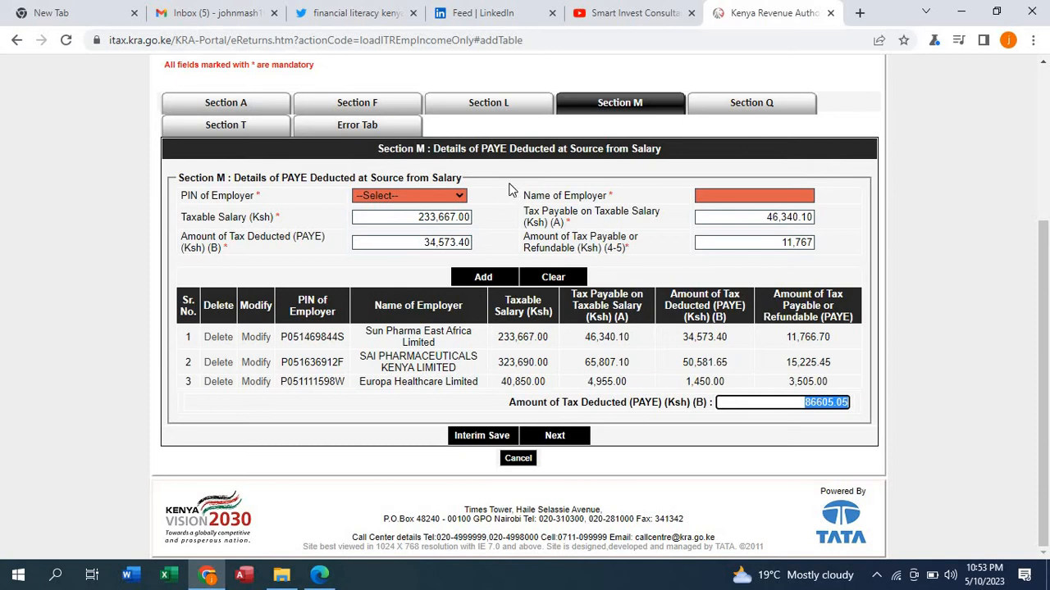
click(712, 195)
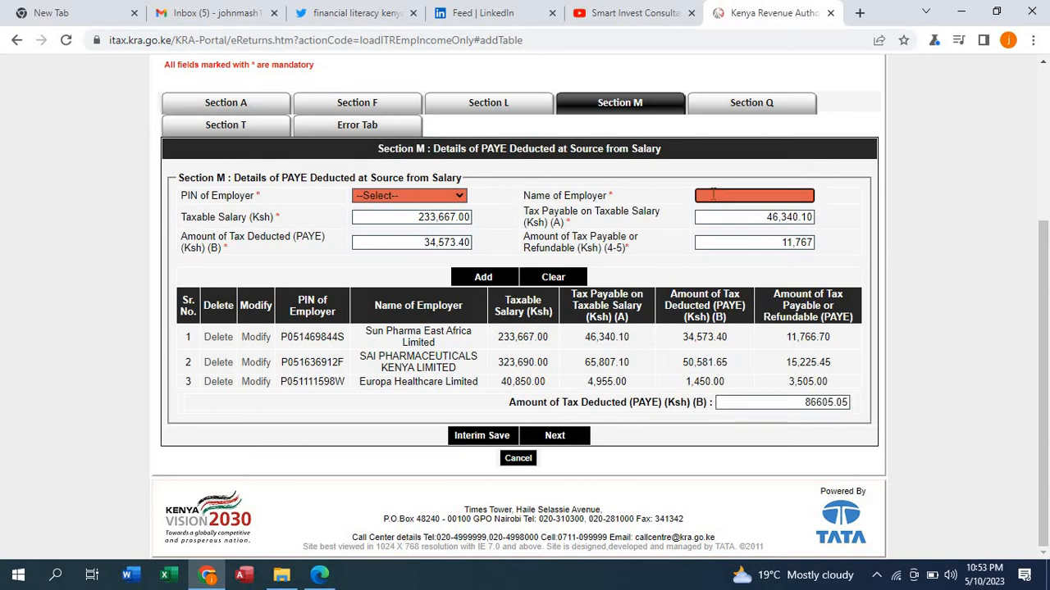
double_click(301, 337)
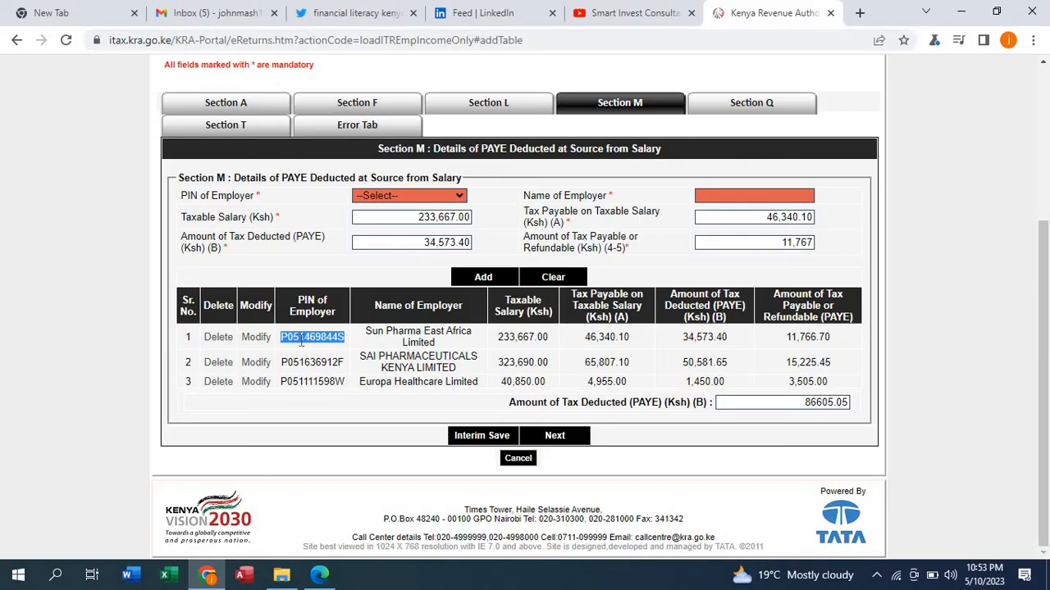
click(430, 193)
click(422, 208)
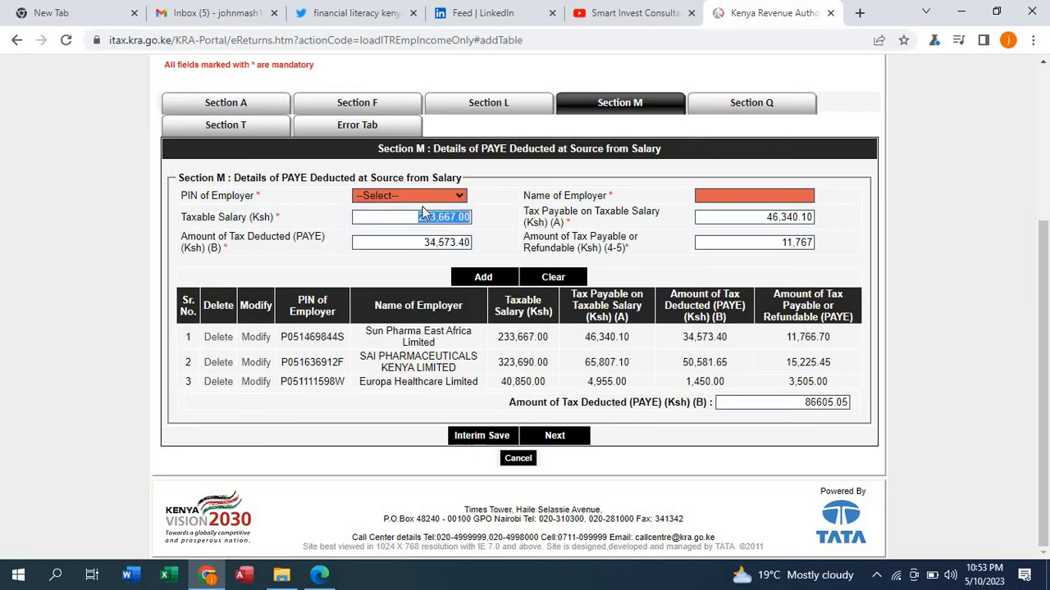
click(425, 196)
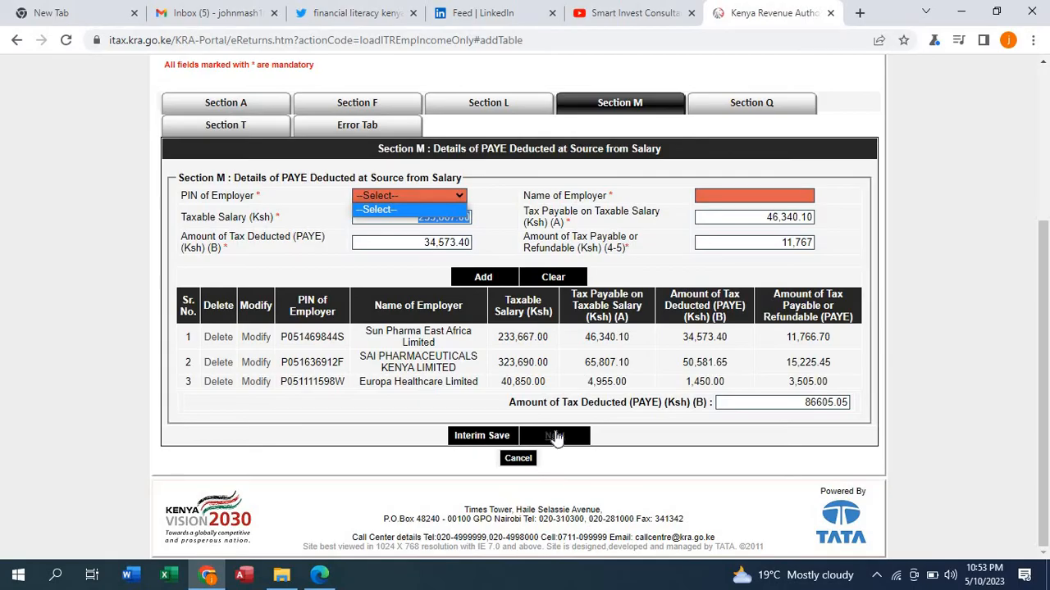
Step: Proceed to Section Q, check Section L, and return to the PAYE details in Section M
click(507, 441)
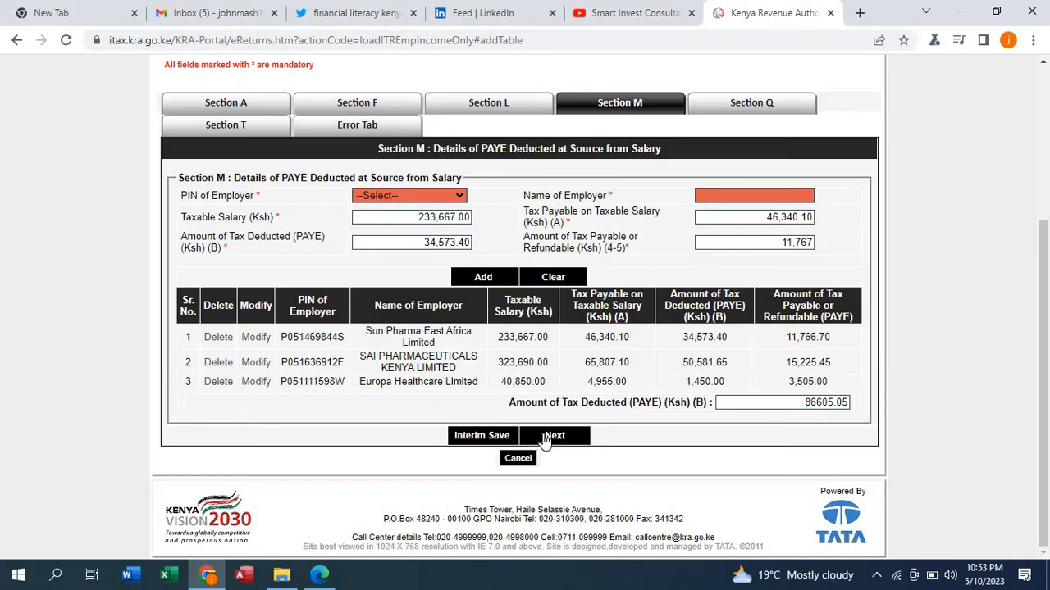
click(546, 439)
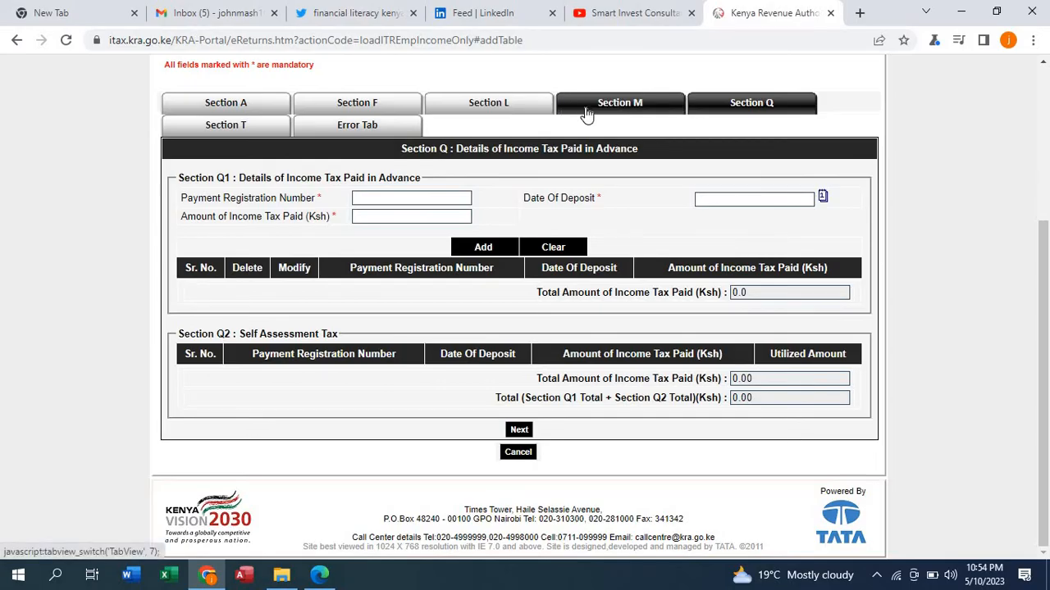
click(533, 105)
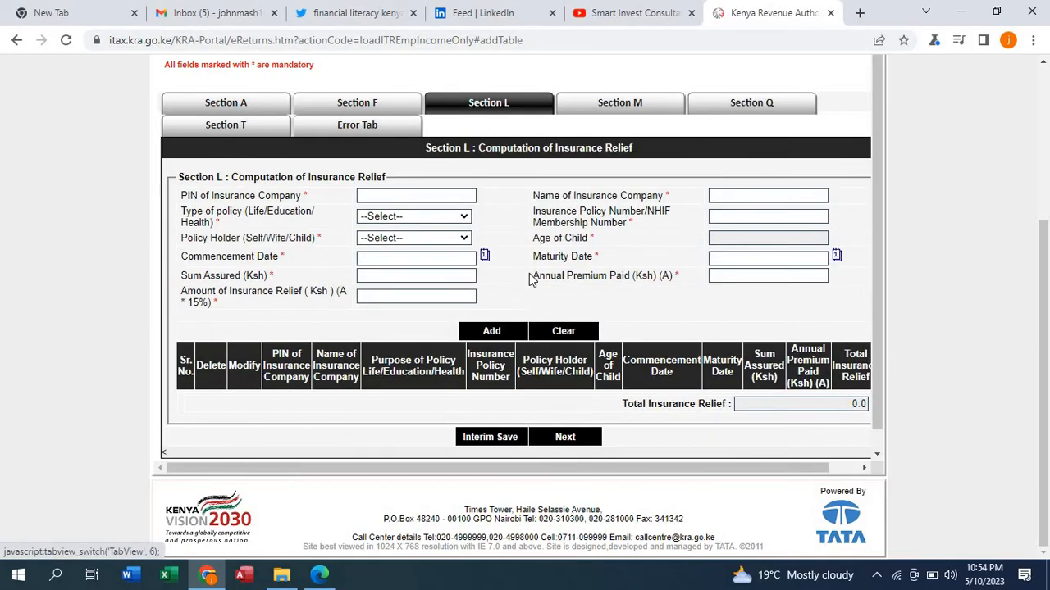
click(617, 104)
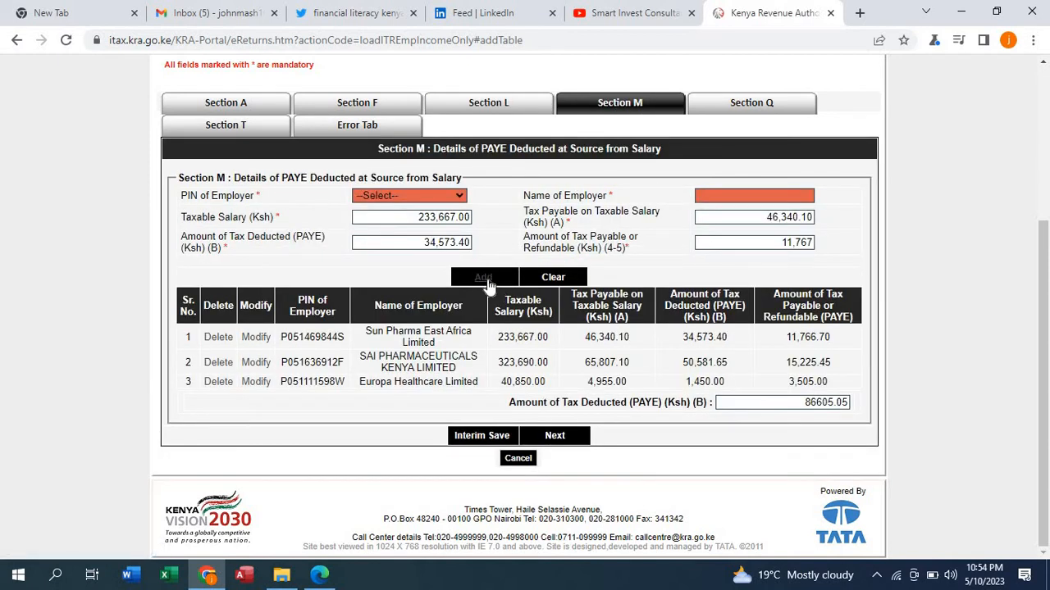
Step: Select the employer PIN of Sun Pharma East Africa Limited and try to add its PAYE entry
click(487, 279)
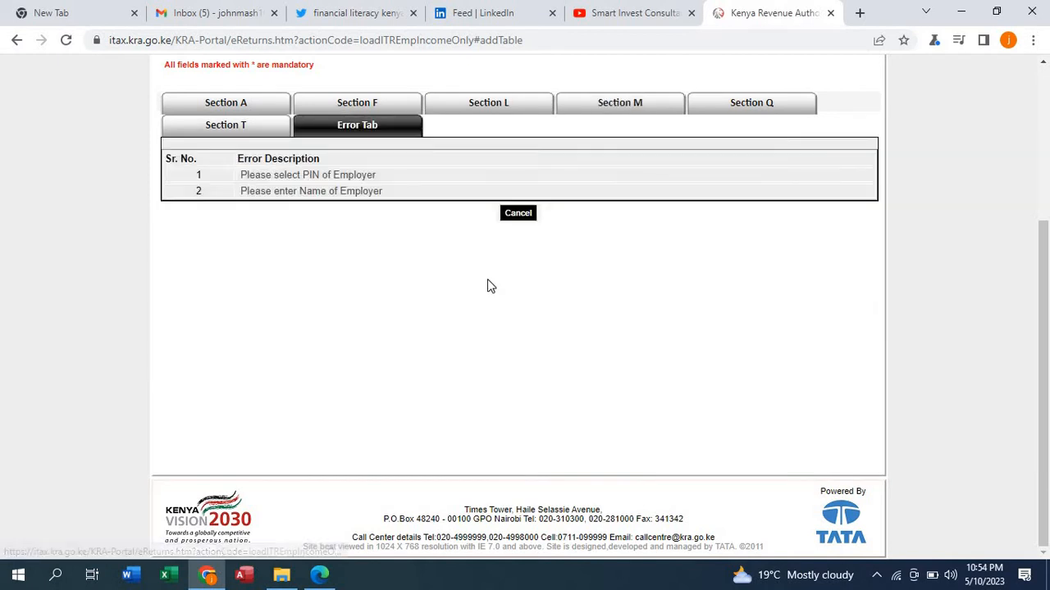
click(328, 178)
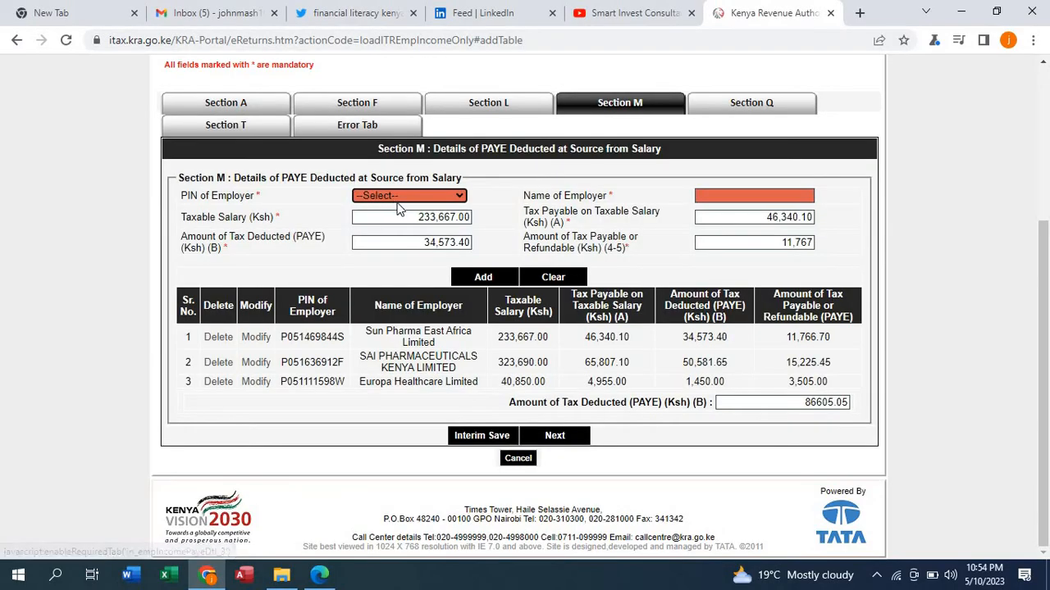
click(396, 199)
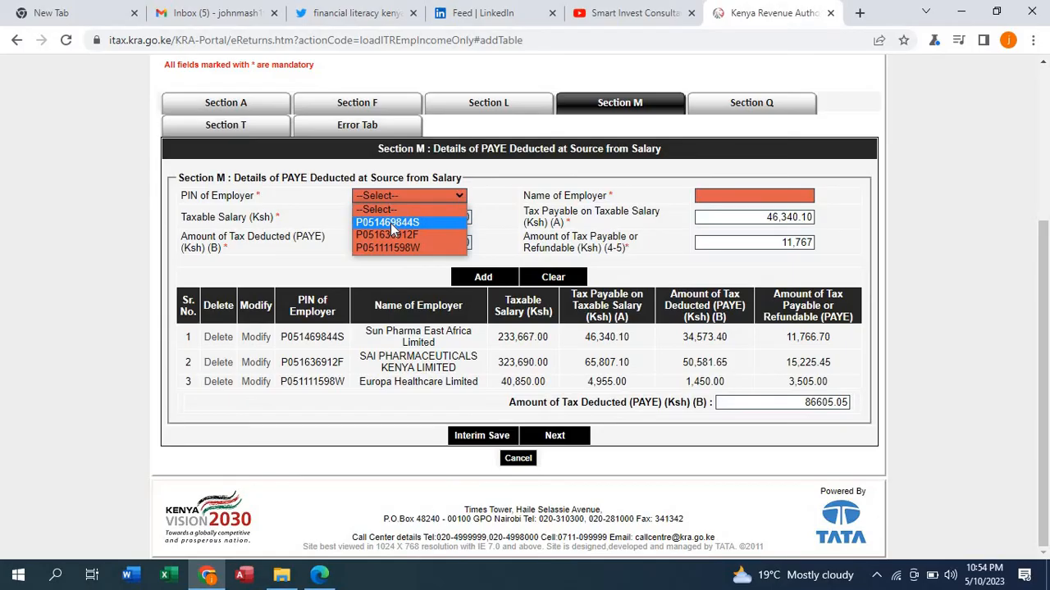
click(391, 223)
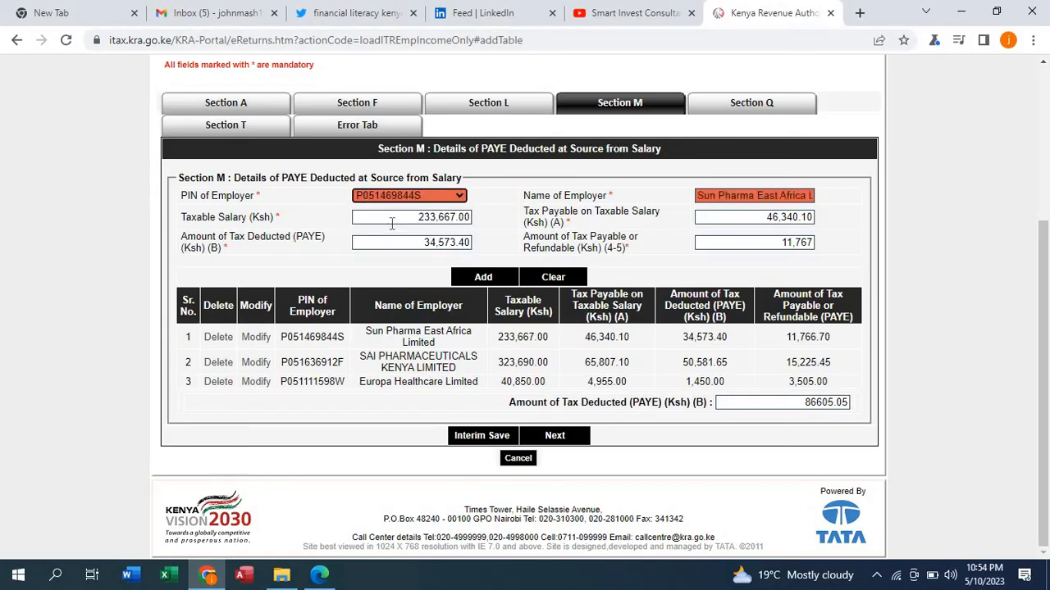
click(483, 278)
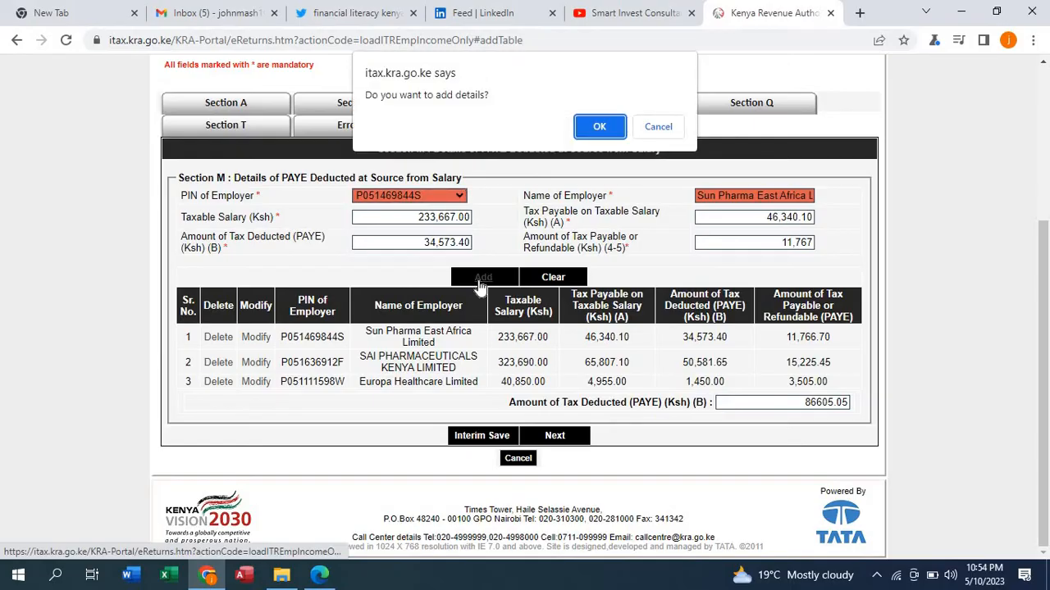
click(594, 132)
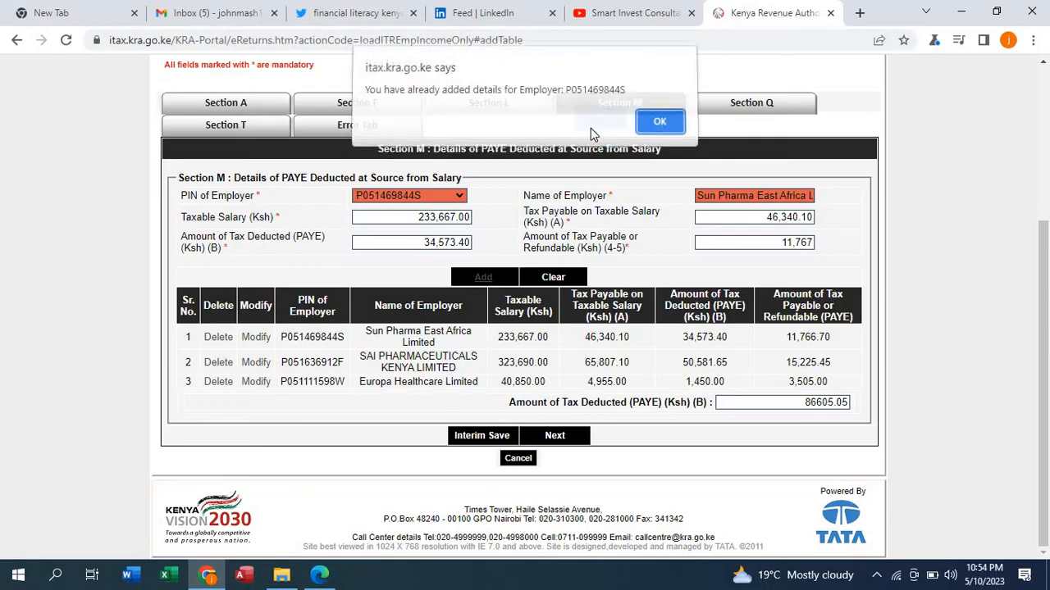
click(658, 127)
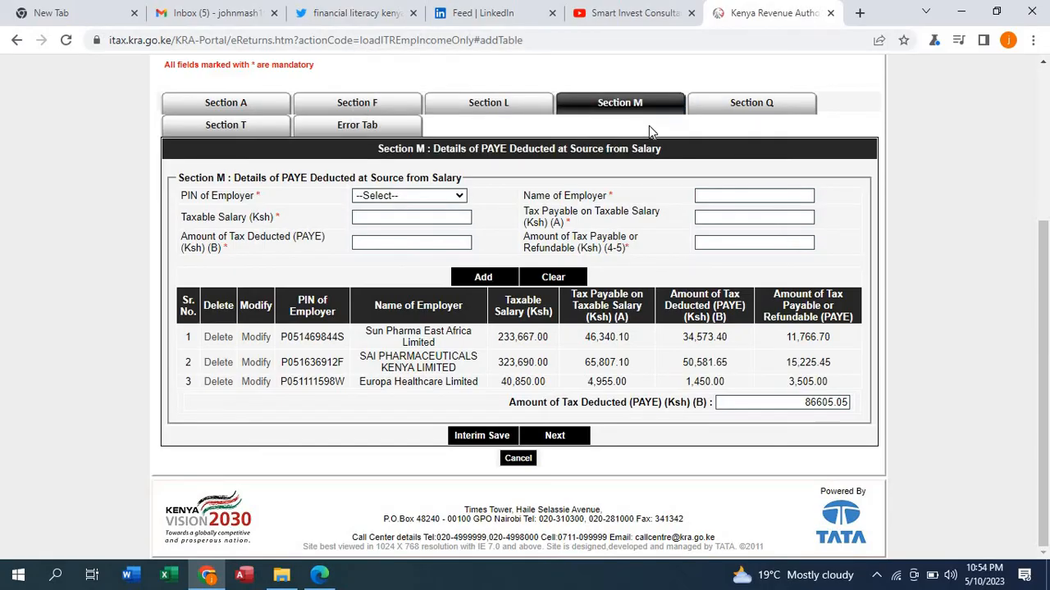
Step: Select the SAI PHARMACEUTICALS KENYA LIMITED employer PIN and fill in taxable salary 323,690.00 and tax payable 65,807.10 from its table row
click(460, 197)
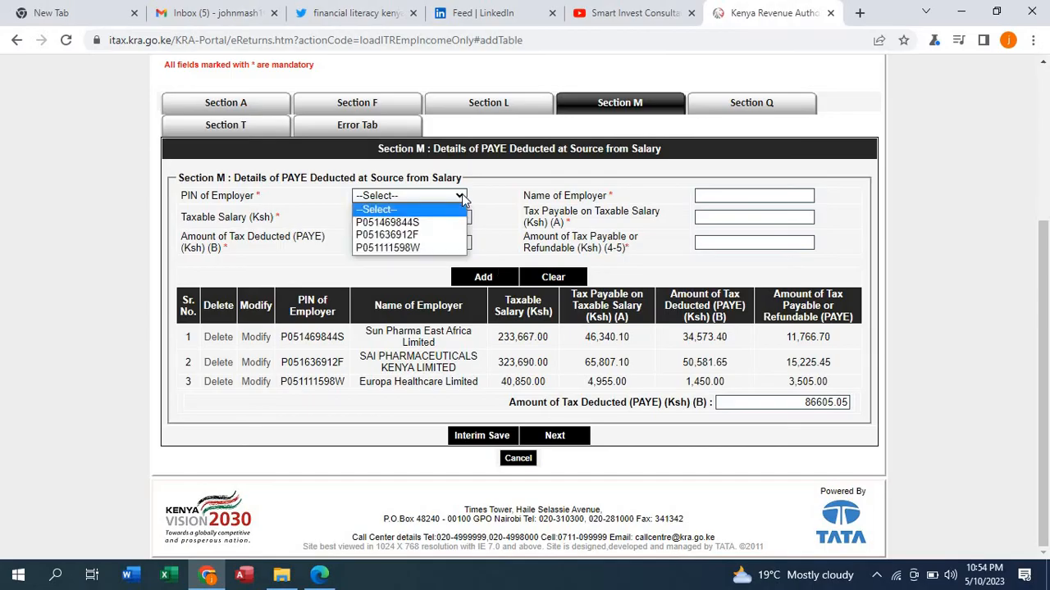
click(431, 234)
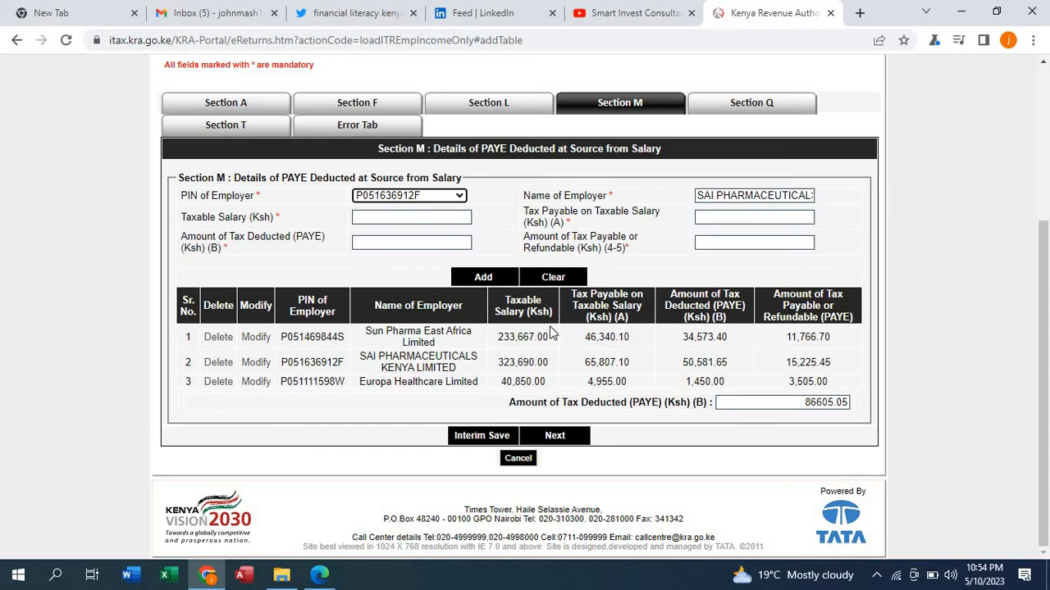
double_click(520, 361)
key(ctrl+c)
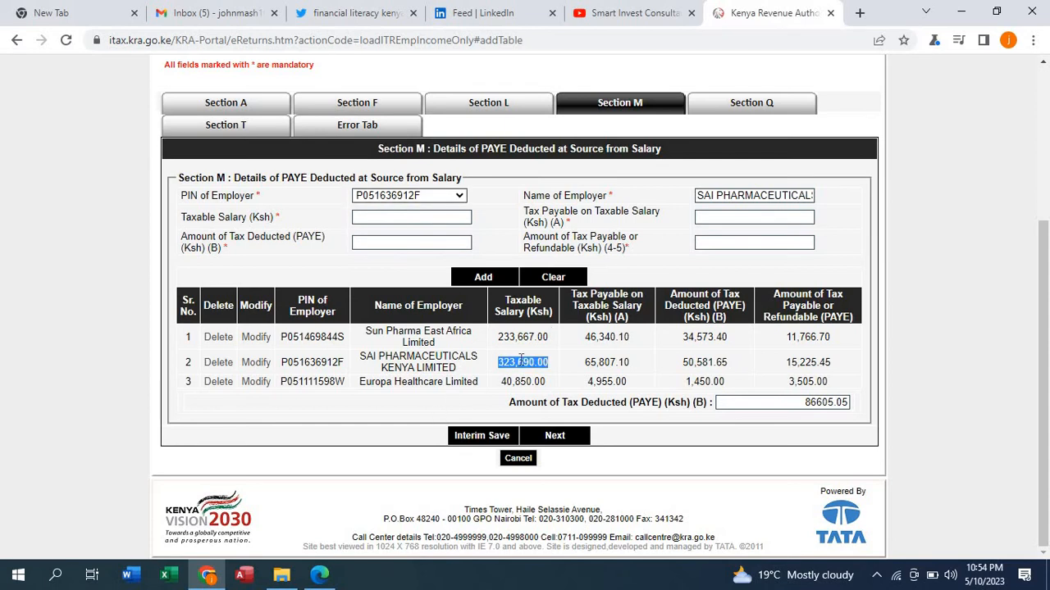
click(389, 214)
key(ctrl+v)
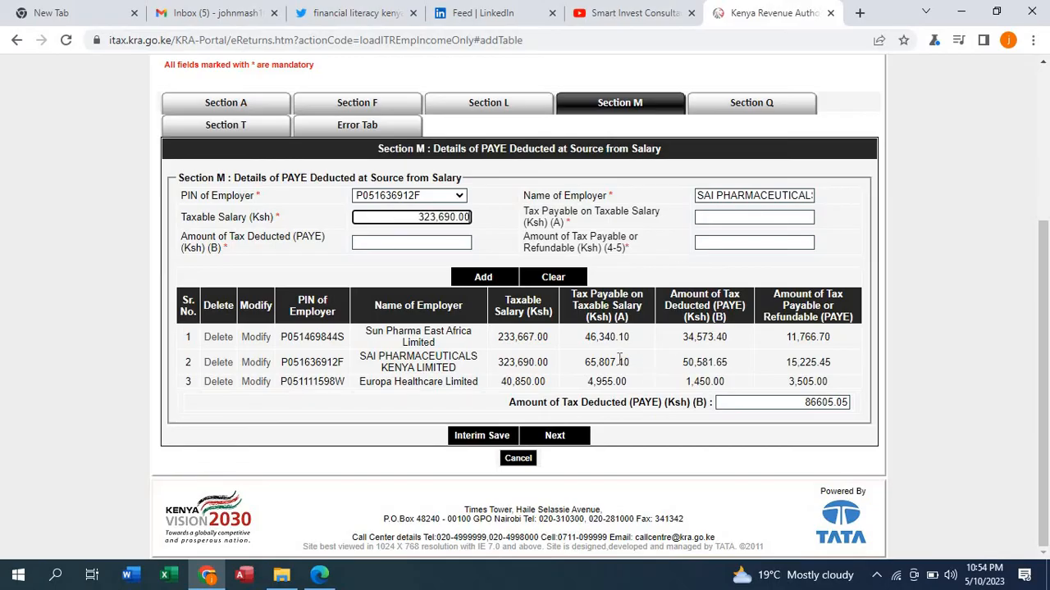
double_click(613, 359)
key(ctrl+c)
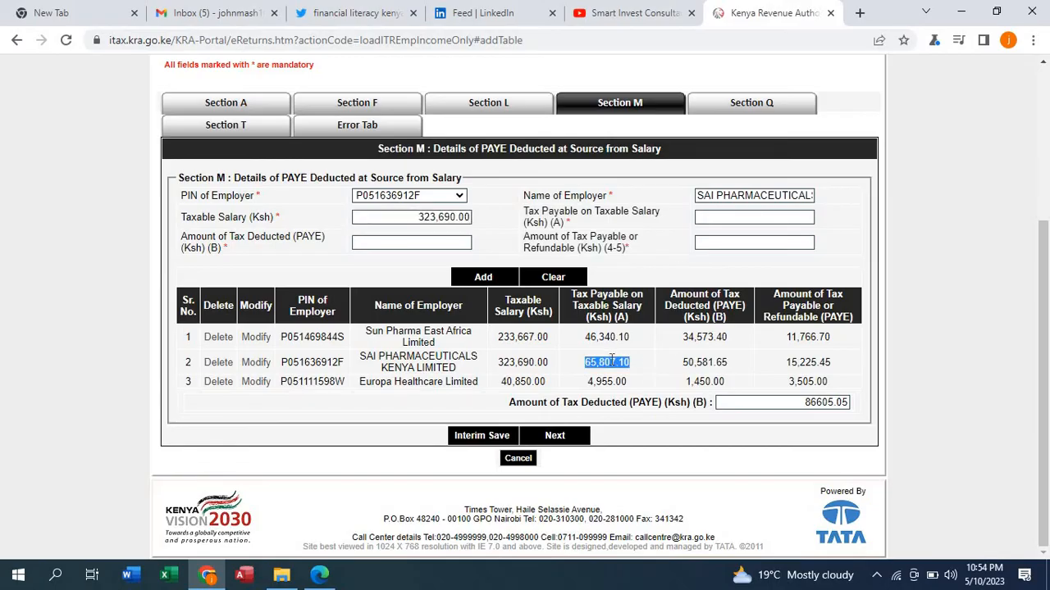
click(738, 215)
key(ctrl+v)
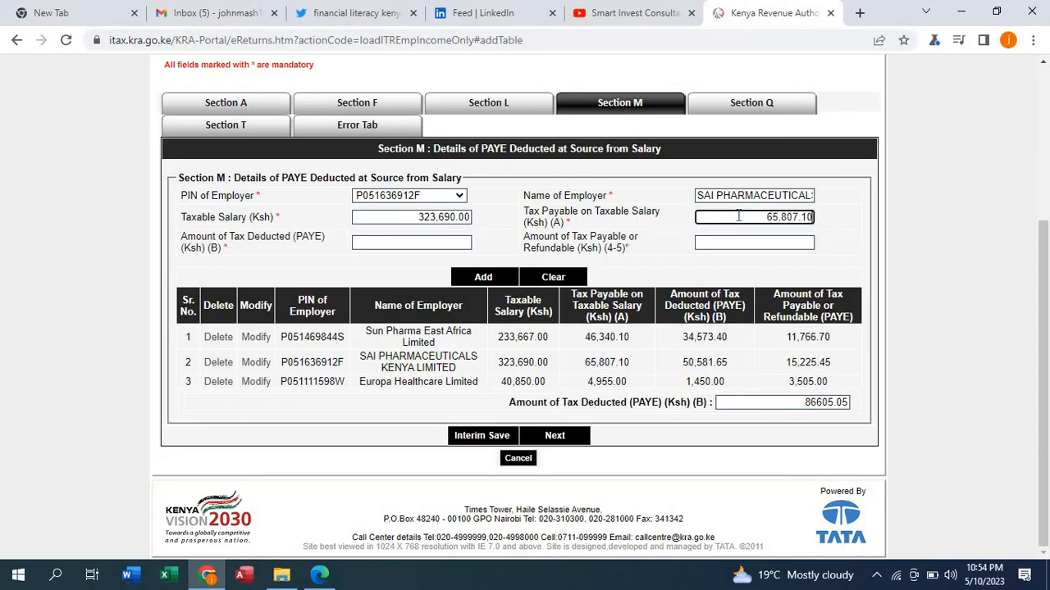
Step: Fill in 50,581.65 as the tax deducted (PAYE) for SAI PHARMACEUTICALS KENYA LIMITED and try to add the entry
double_click(698, 362)
key(ctrl+c)
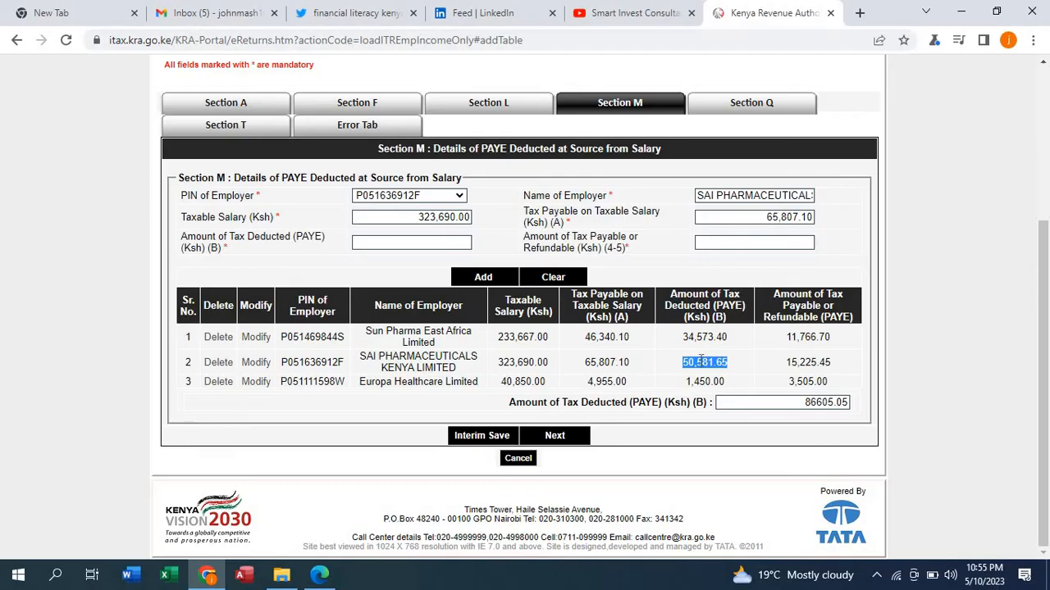
click(441, 242)
key(ctrl+v)
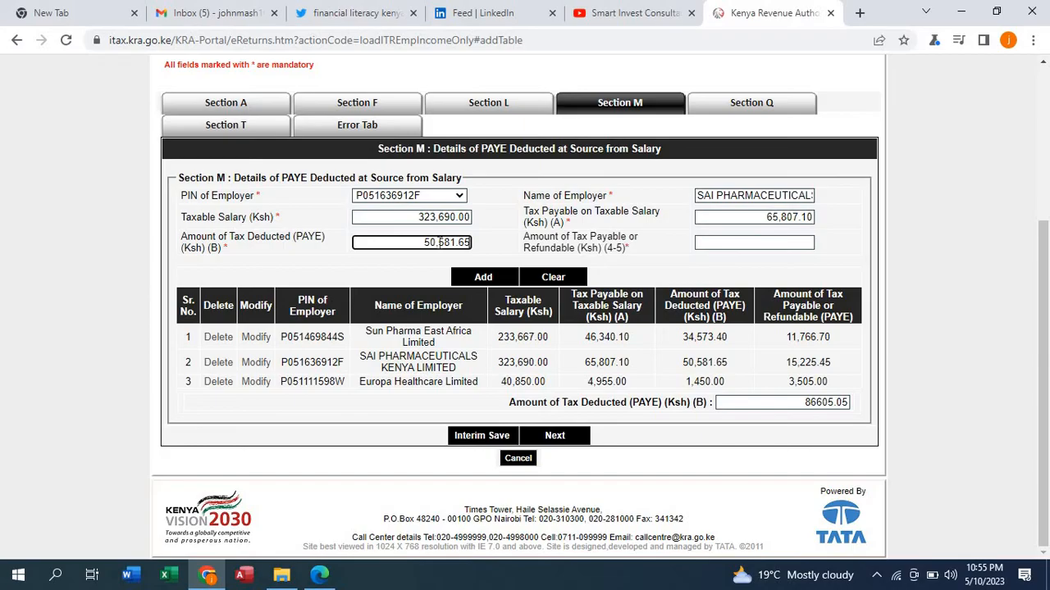
click(697, 262)
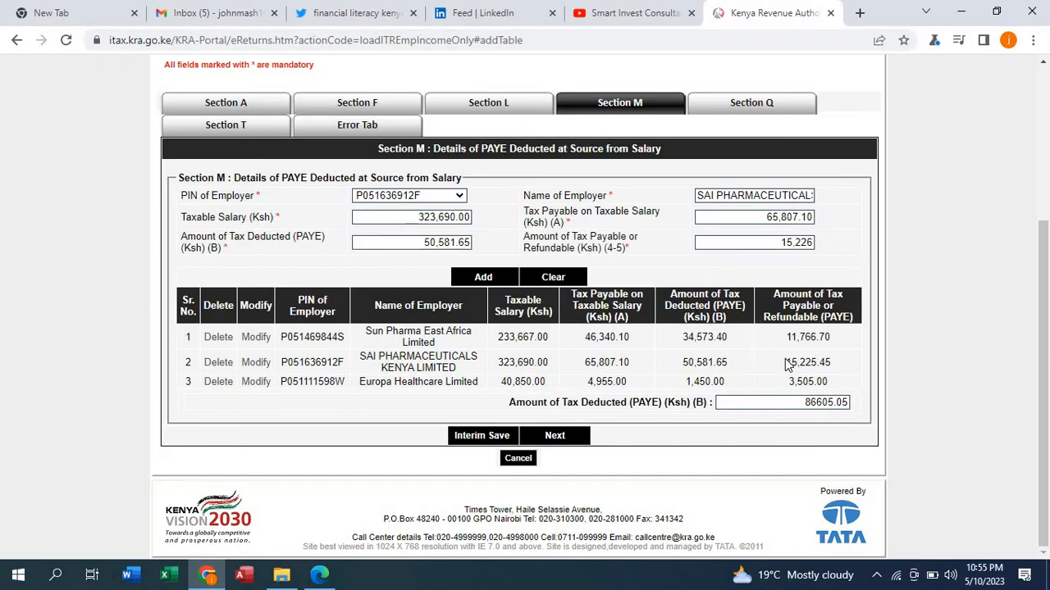
click(485, 279)
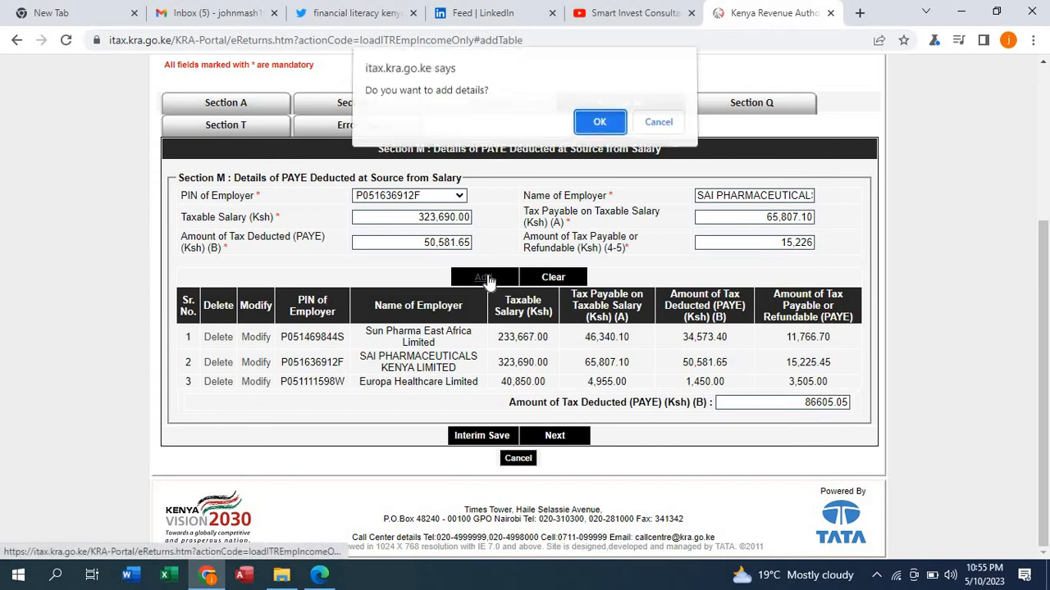
click(604, 126)
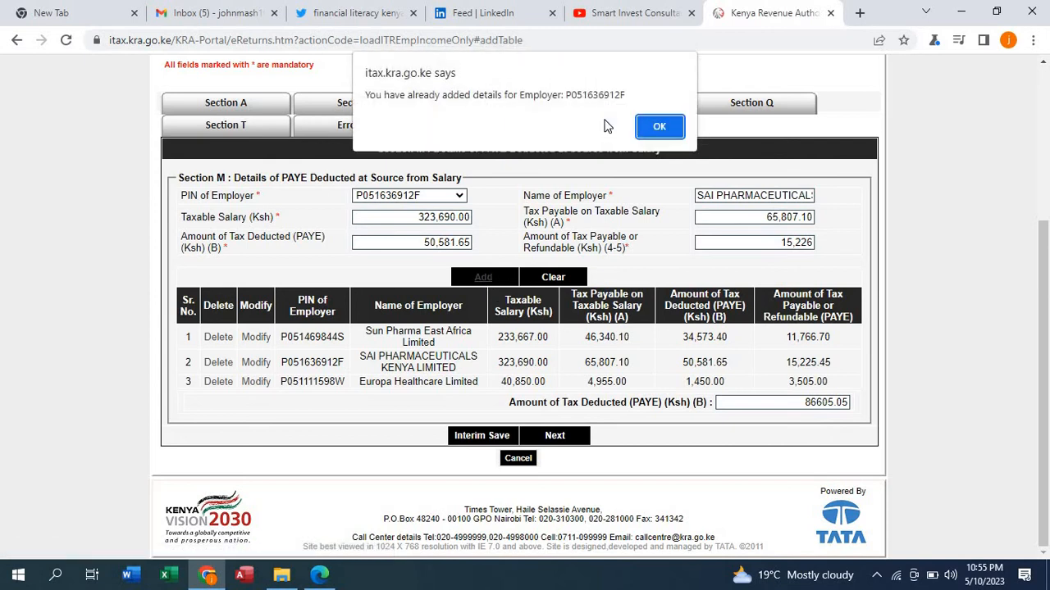
click(656, 128)
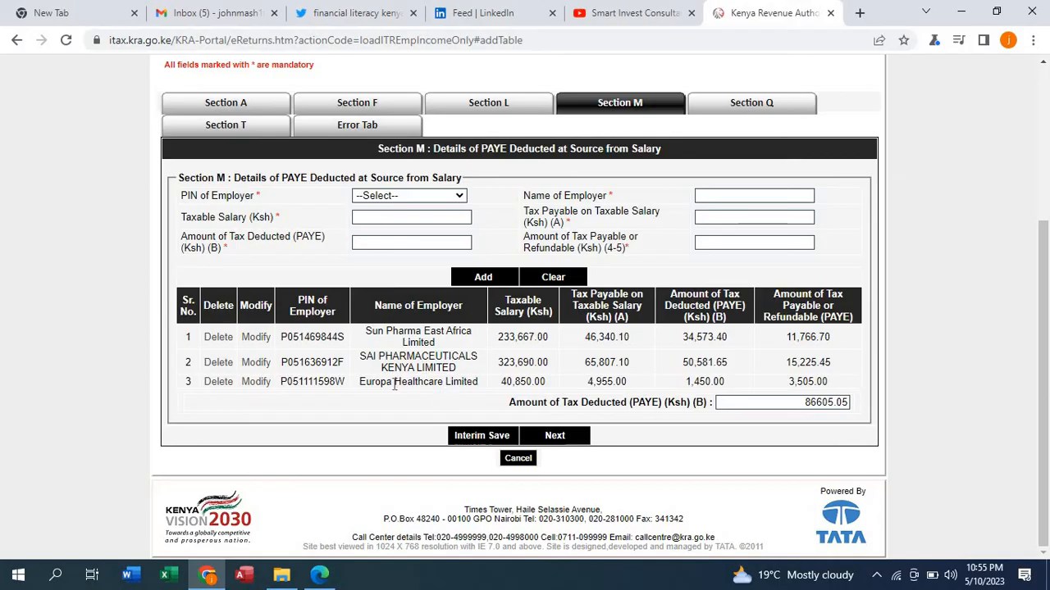
Step: Select the Europa Healthcare Limited employer PIN and fill in taxable salary 40,850.00 and tax payable 4,955.00 from its table row
click(407, 198)
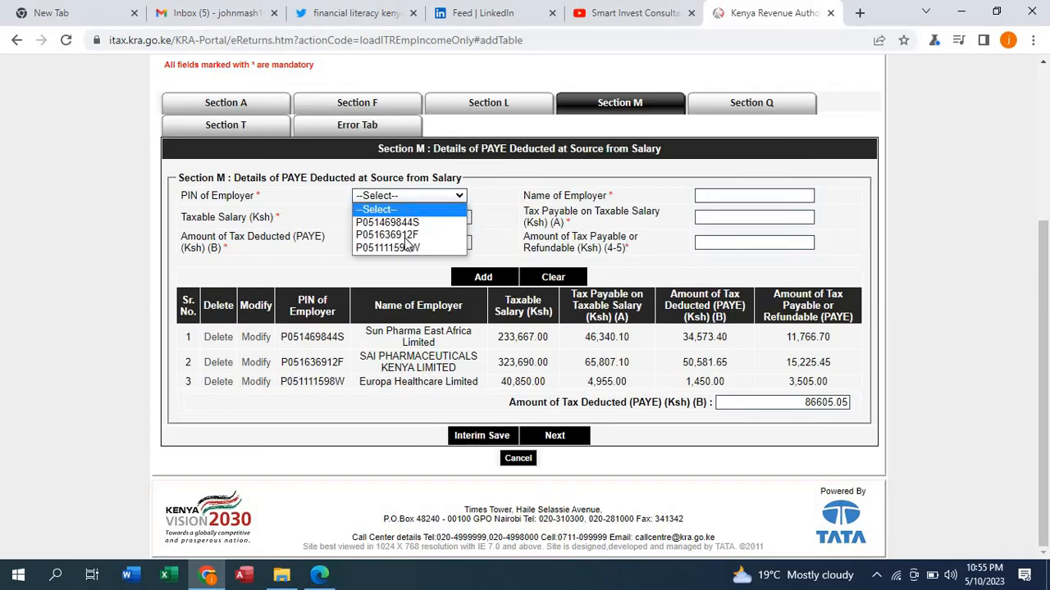
click(403, 249)
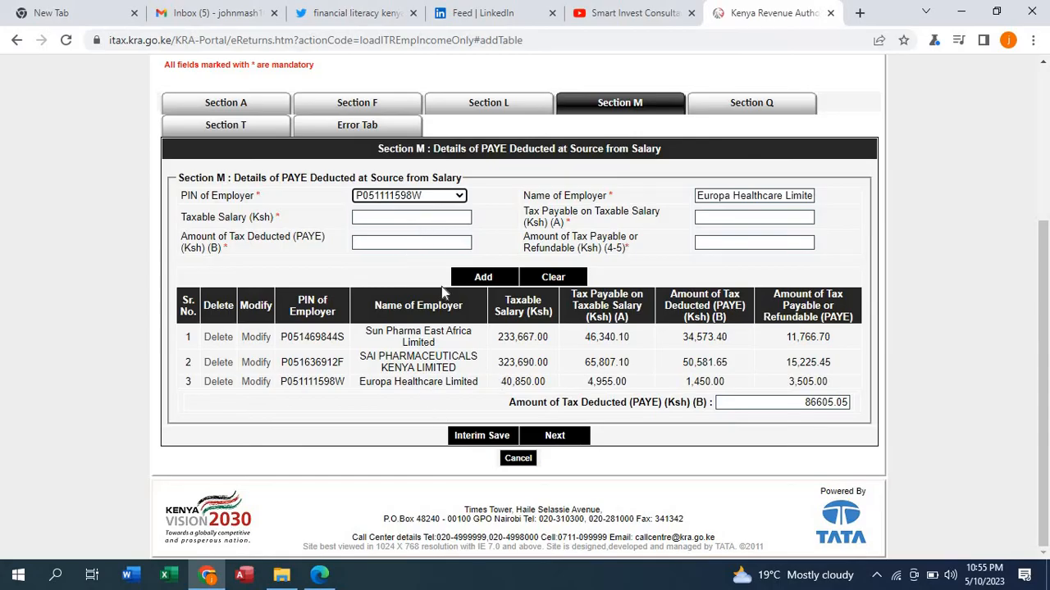
double_click(511, 381)
key(ctrl+c)
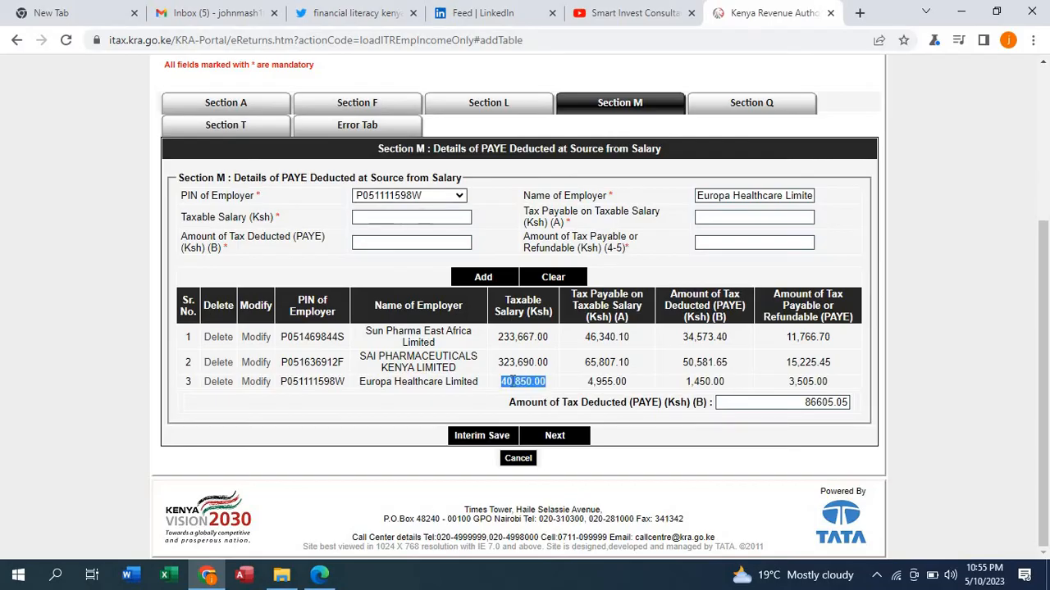
click(436, 217)
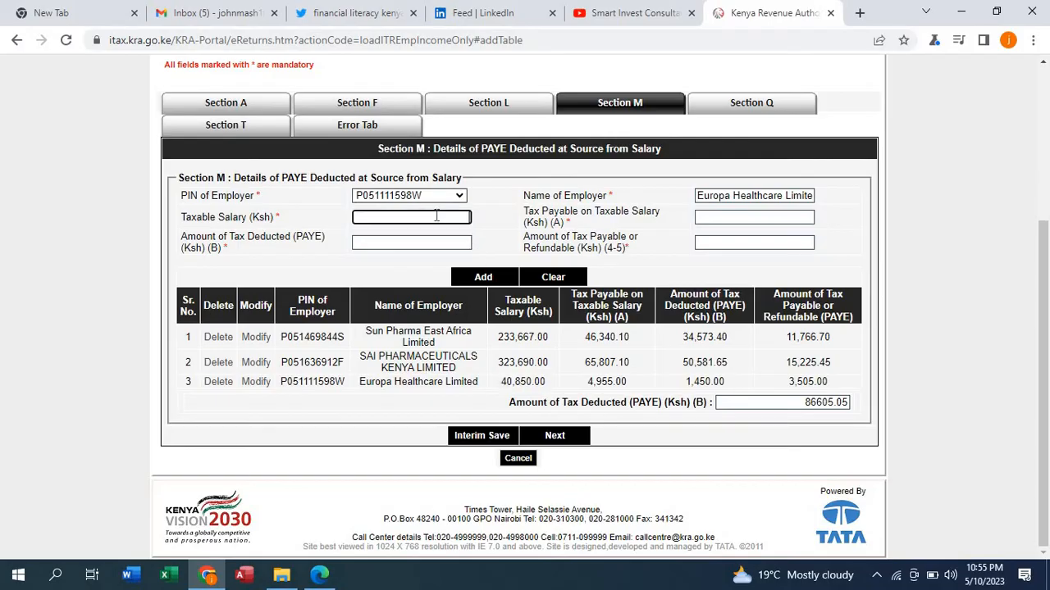
key(ctrl+v)
double_click(603, 382)
key(ctrl+c)
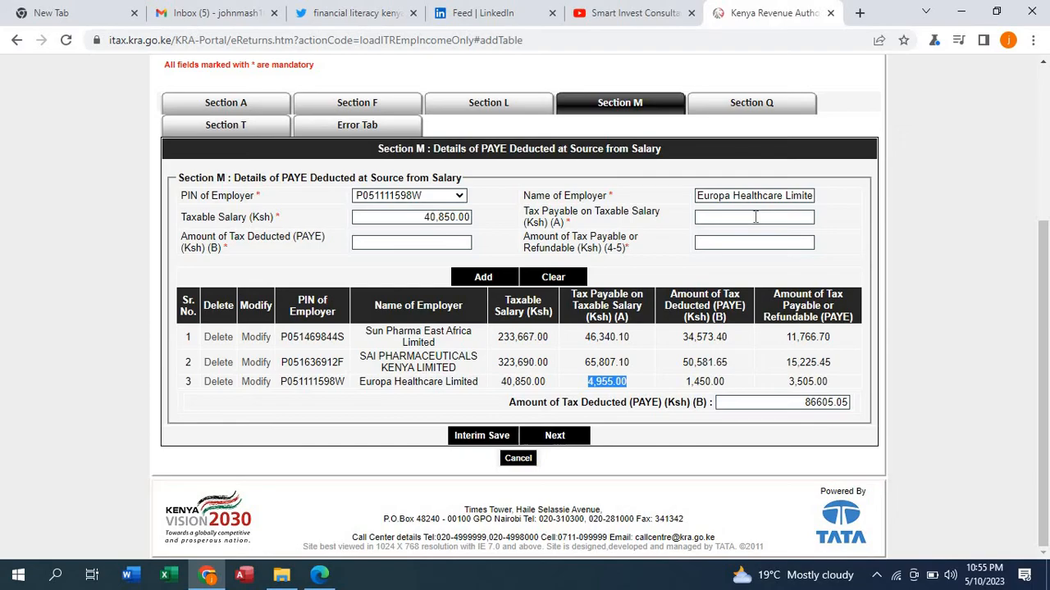
click(756, 217)
key(ctrl+v)
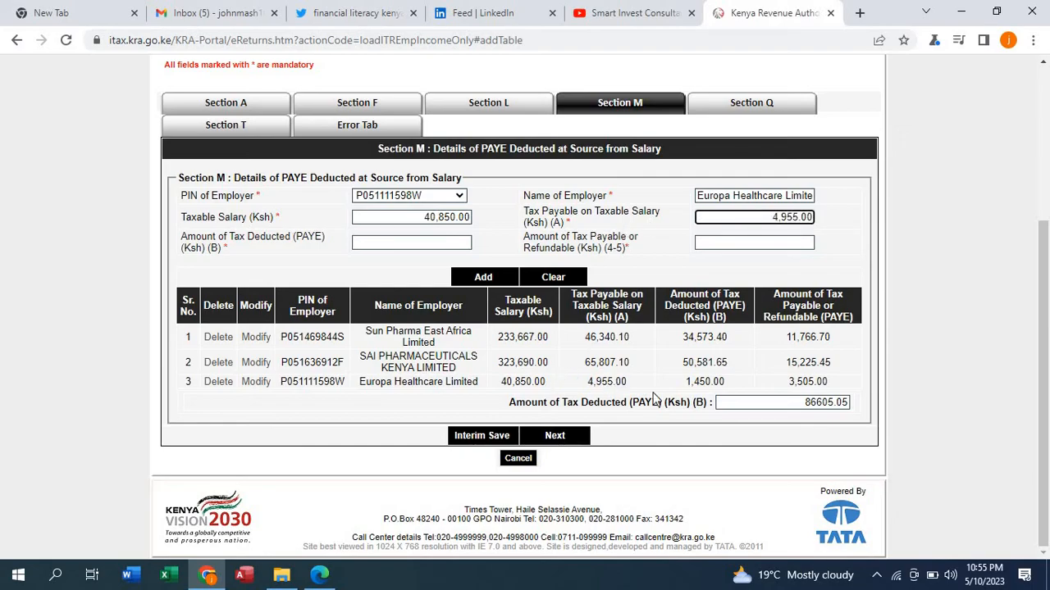
Step: Fill in 1,450.00 as the tax deducted (PAYE) for Europa Healthcare Limited and try to add the entry
double_click(694, 381)
key(ctrl+c)
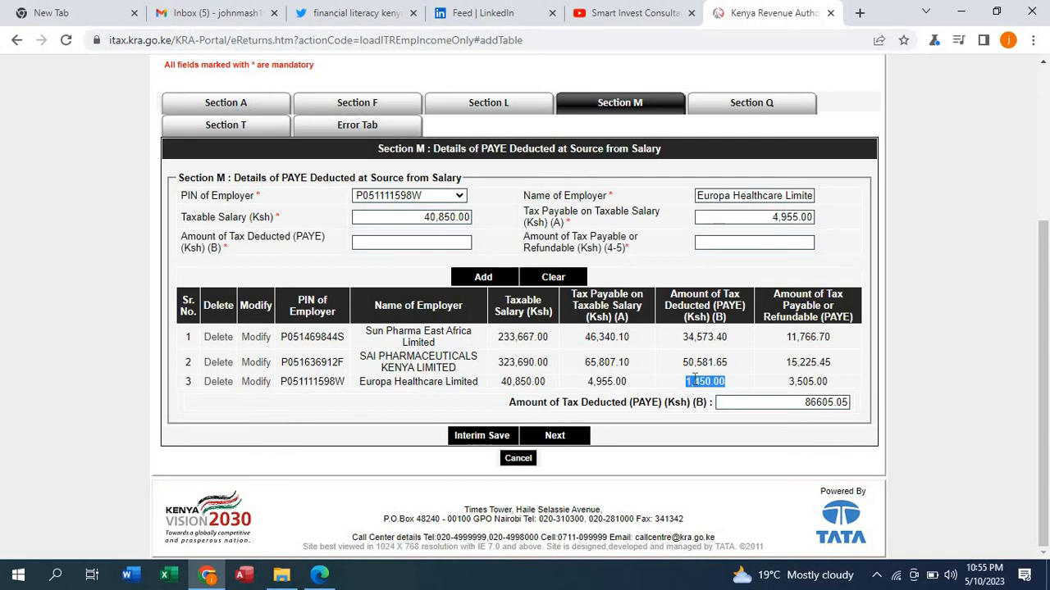
click(447, 242)
key(ctrl+v)
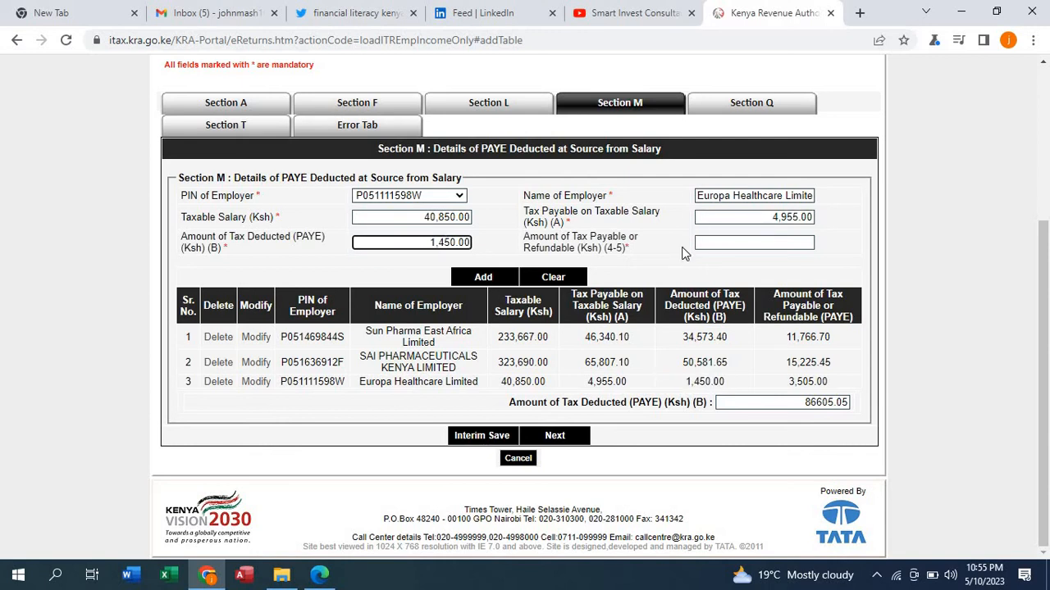
click(676, 248)
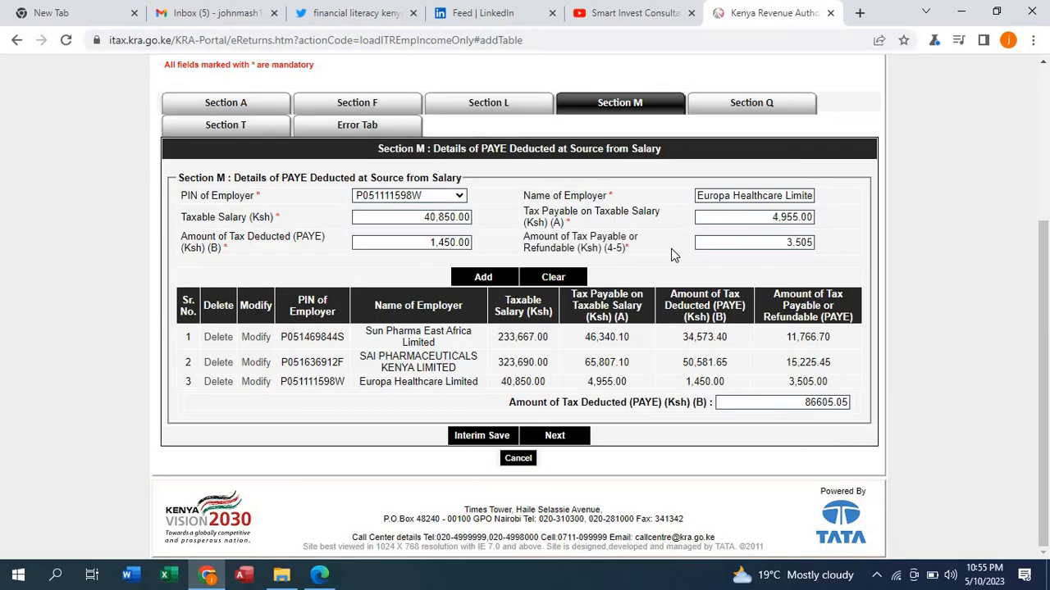
click(492, 279)
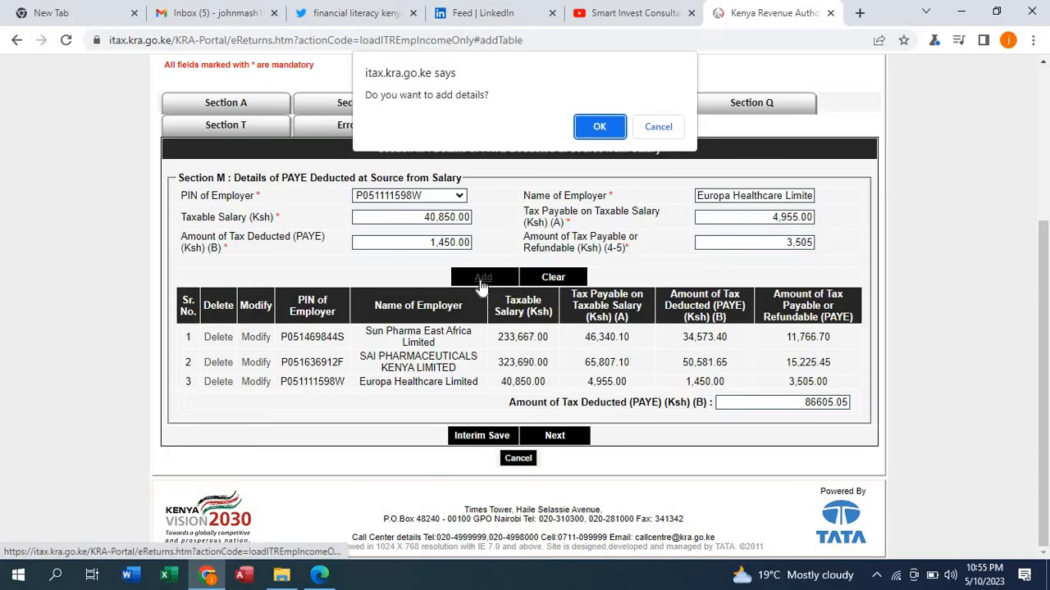
click(609, 128)
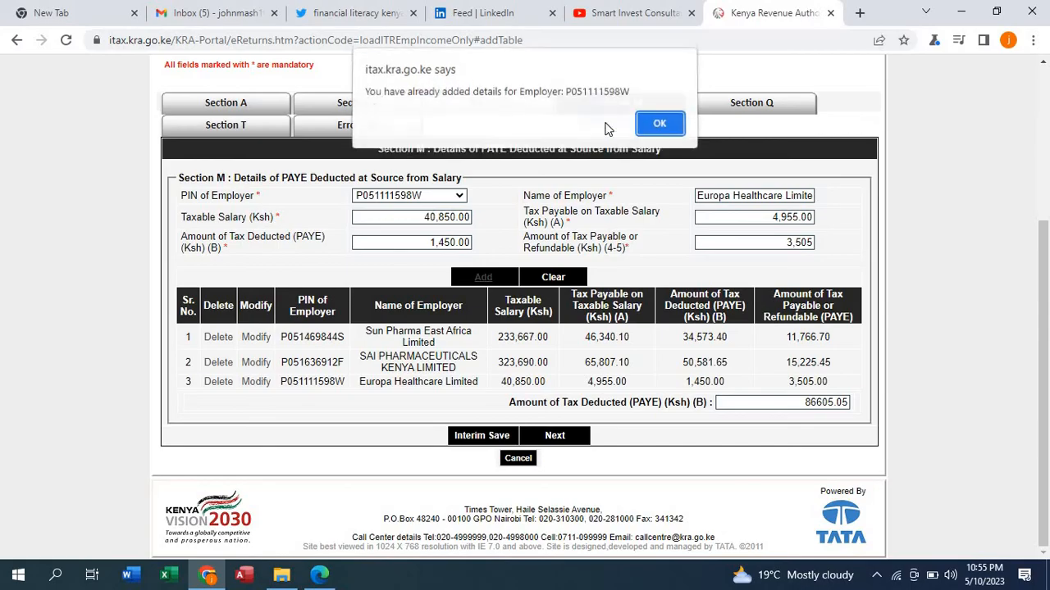
click(659, 127)
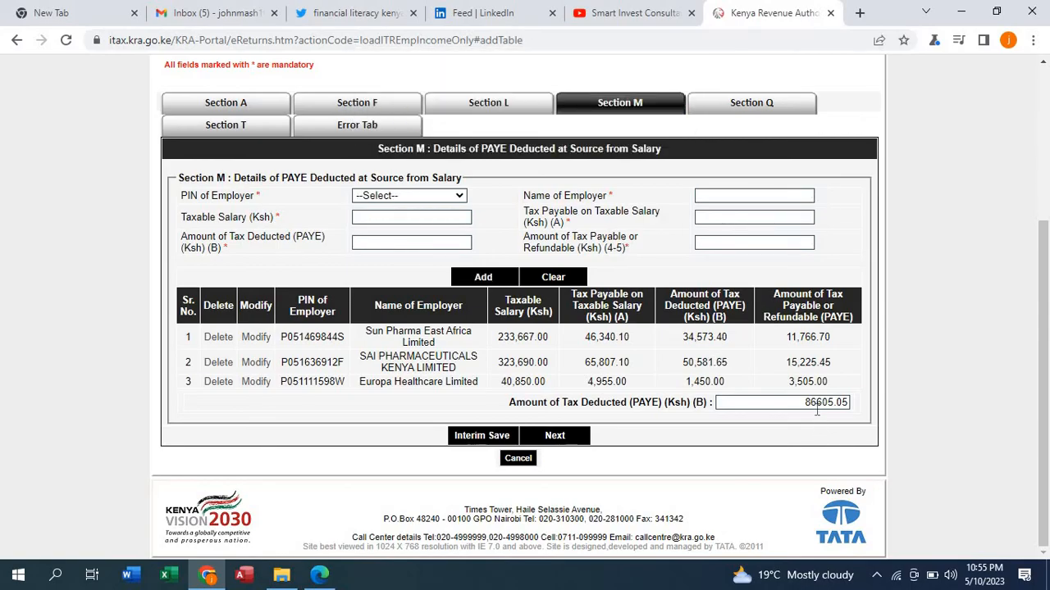
Step: Check the total PAYE deducted in Section M, and proceed through Section Q to the tax computation in Section T
drag(806, 402, 853, 402)
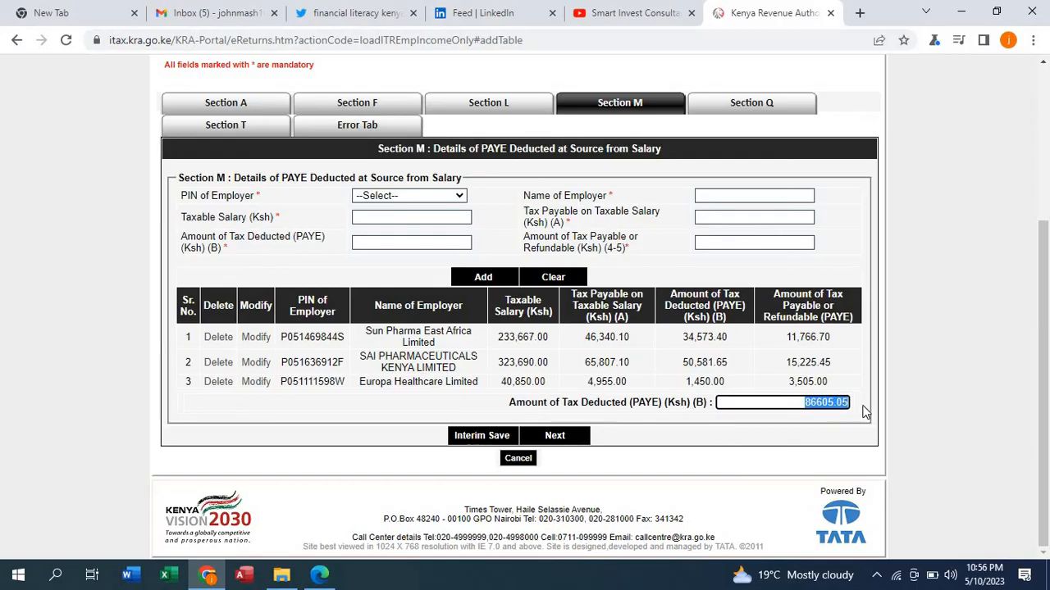
click(827, 400)
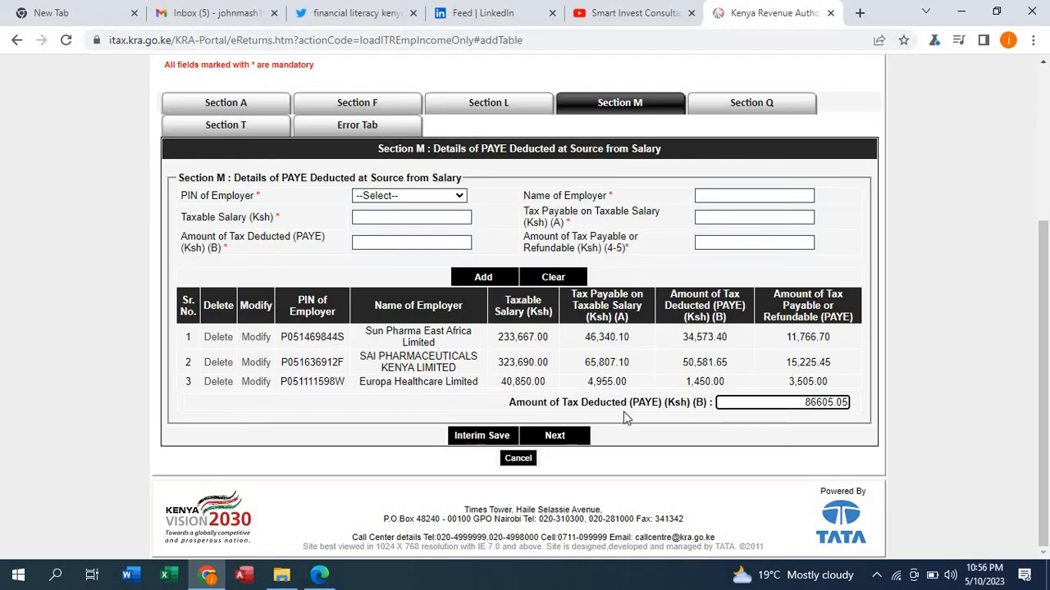
click(556, 440)
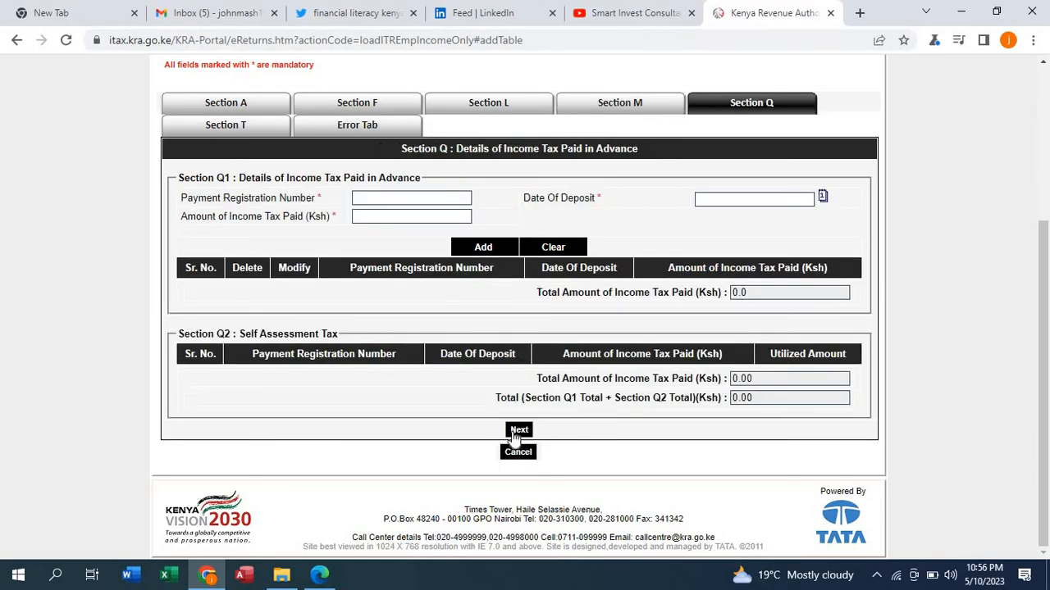
click(517, 431)
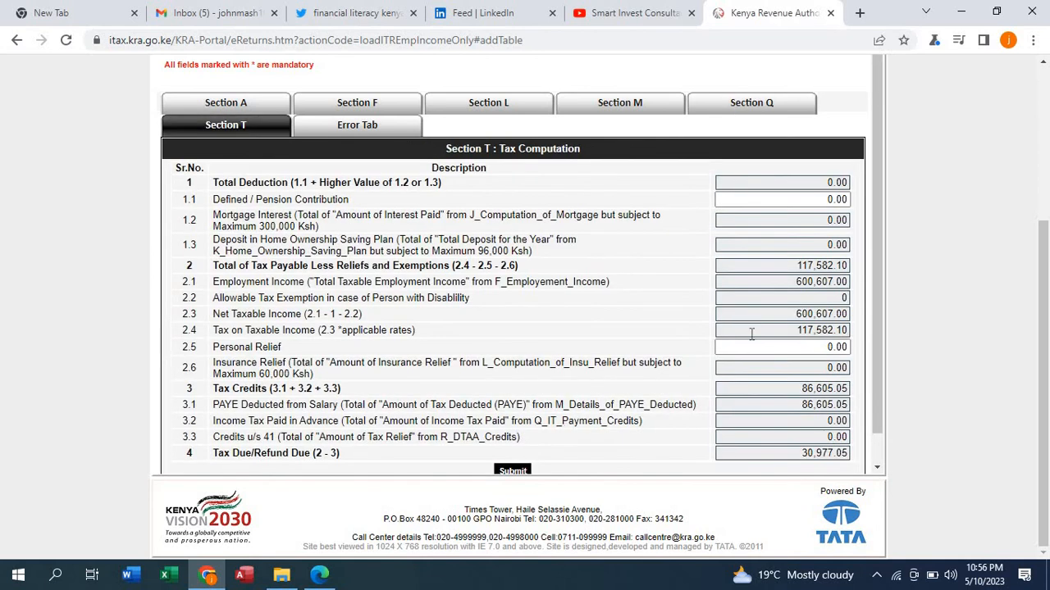
Step: Review the employment income and tax credits in the Section T tax computation
scroll(882, 255, down, 1)
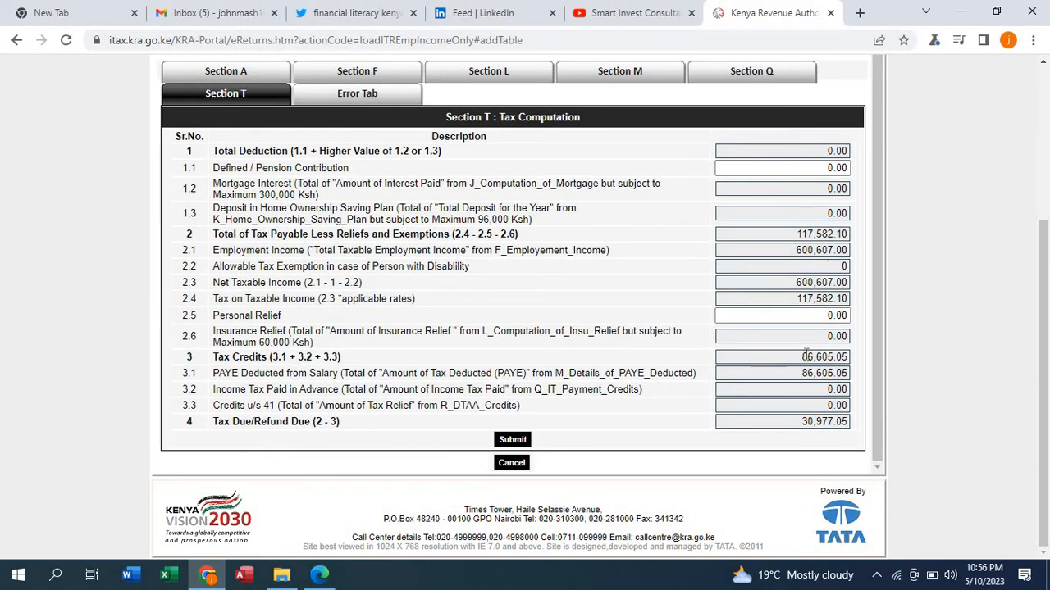
click(806, 250)
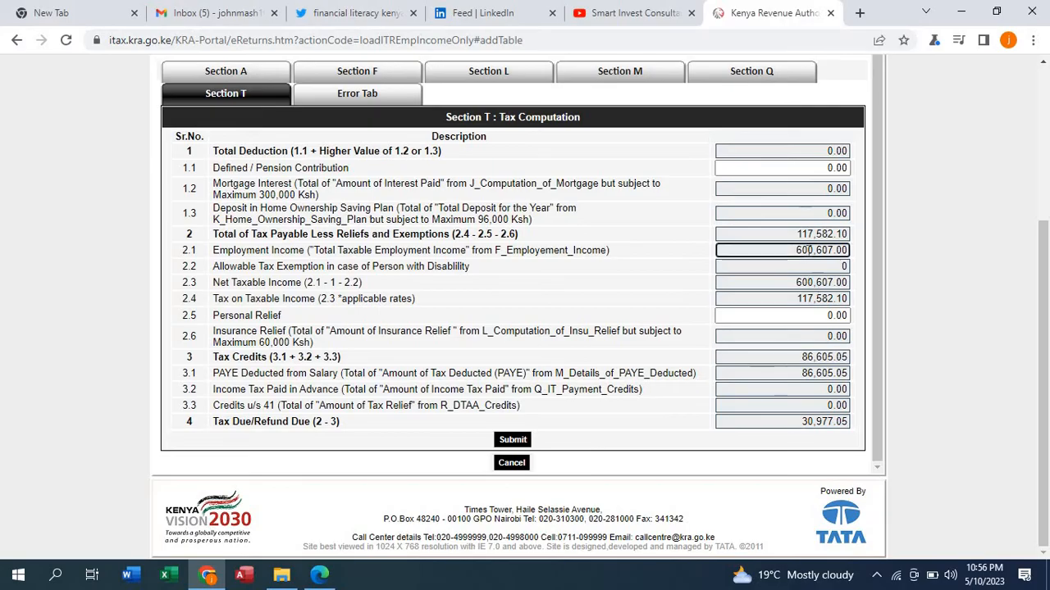
drag(795, 250, 844, 250)
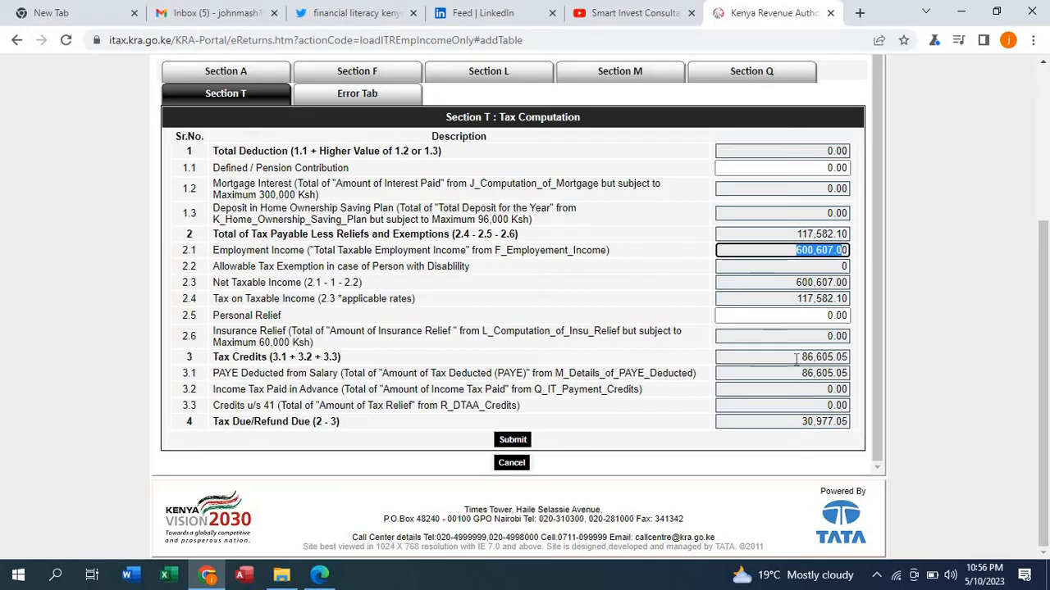
drag(796, 358, 849, 359)
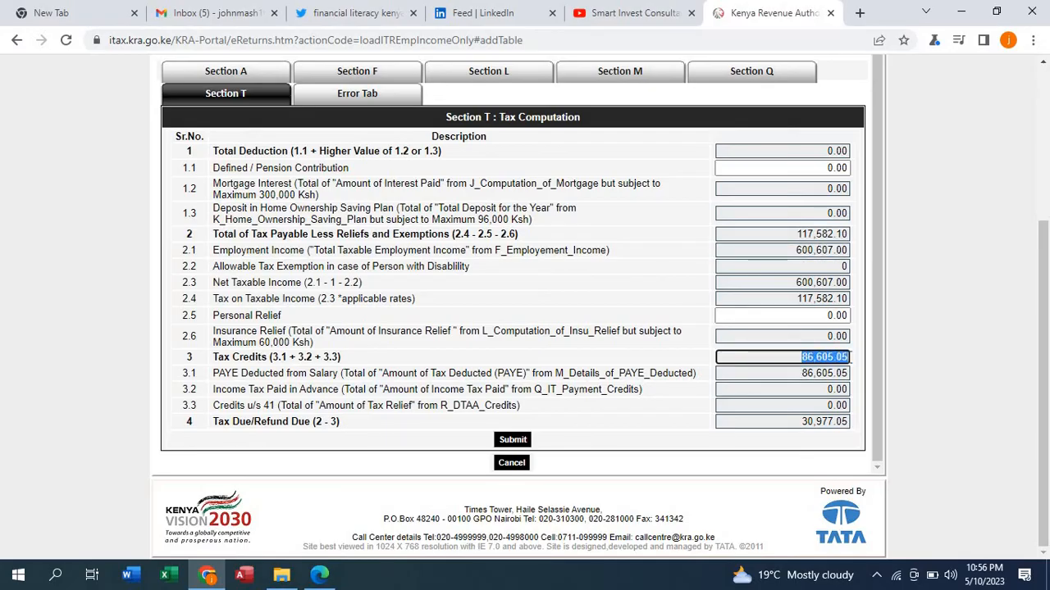
Step: Set the Personal Relief in the tax computation to 28800 and select the Defined / Pension Contribution field
click(843, 315)
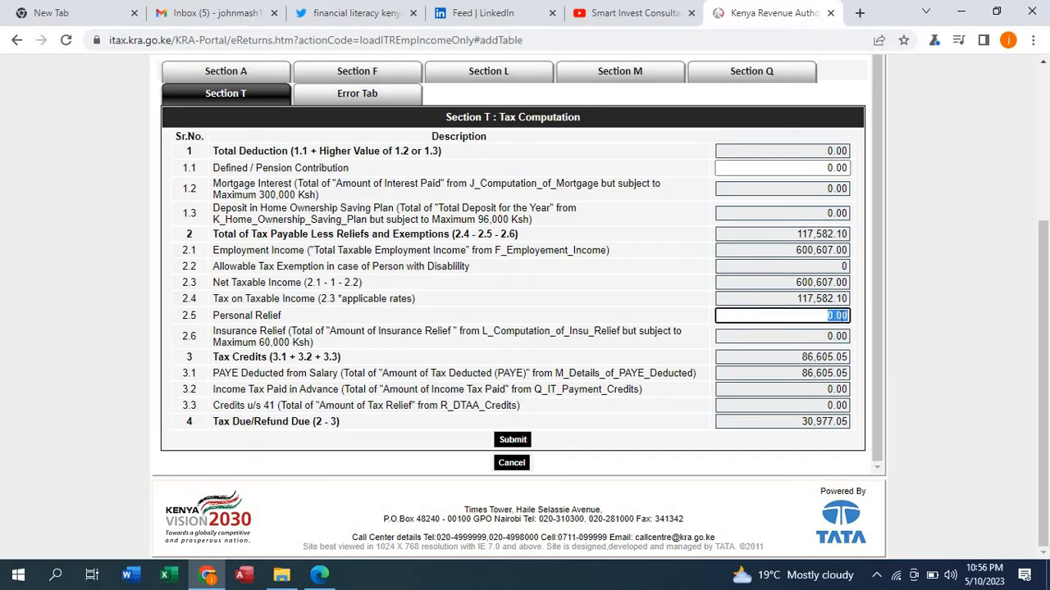
text(28800)
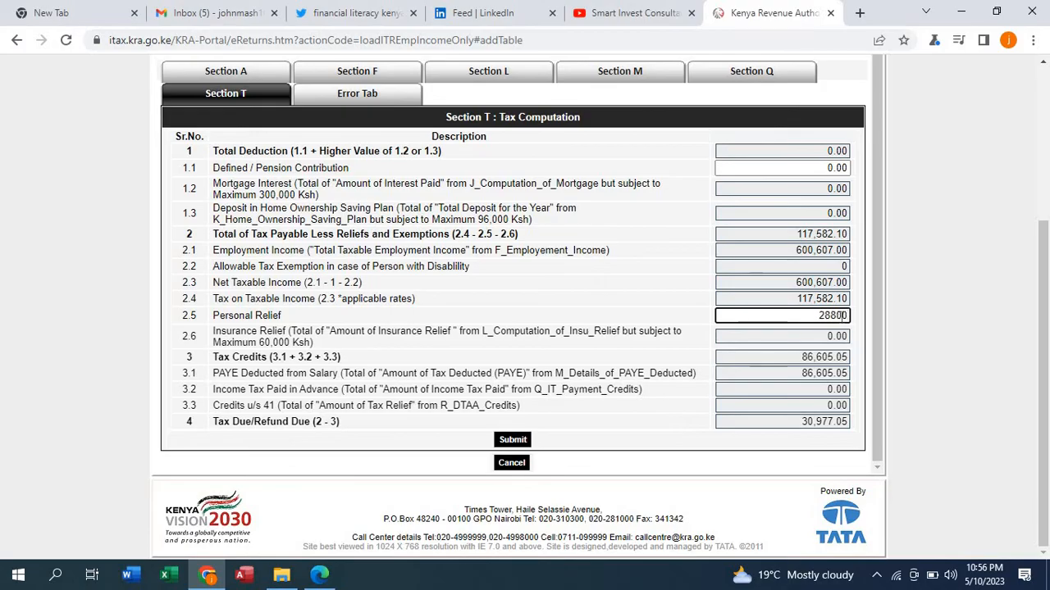
click(765, 283)
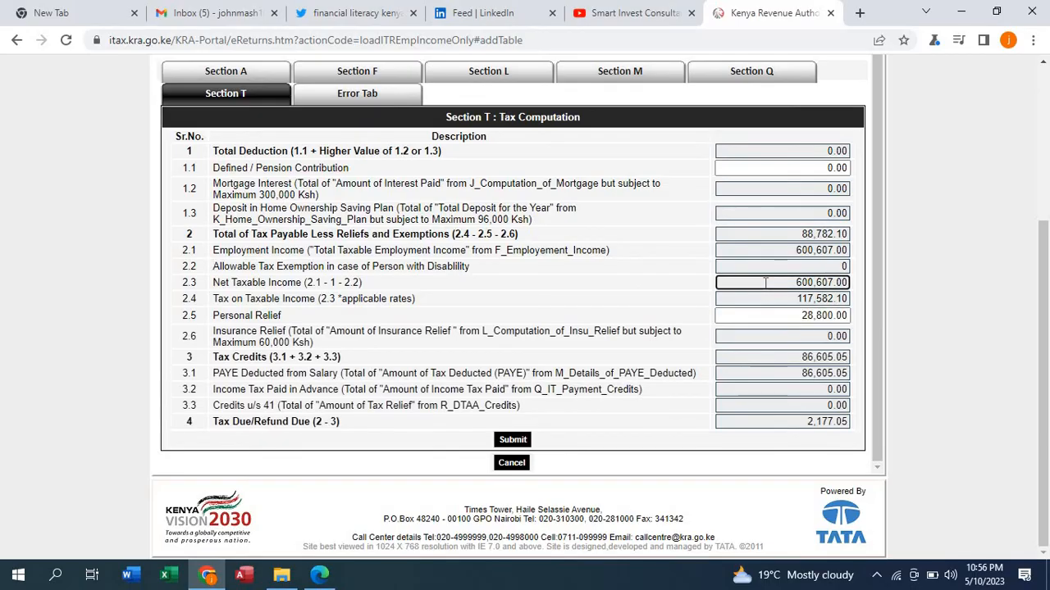
click(829, 166)
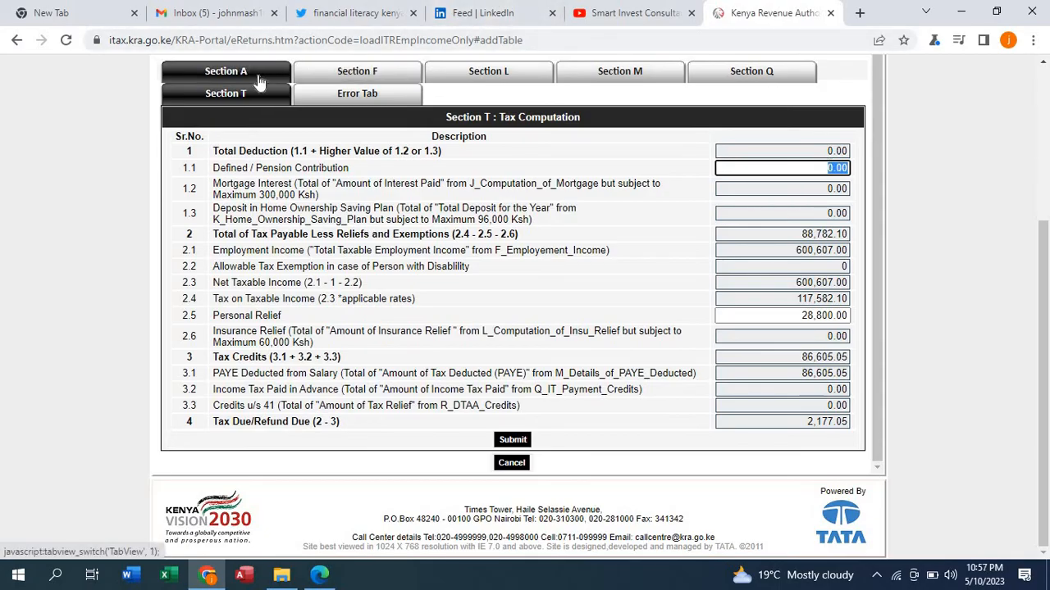
Step: Review the employment income entries in Section F and the PAYE deduction entries in Section M
click(319, 78)
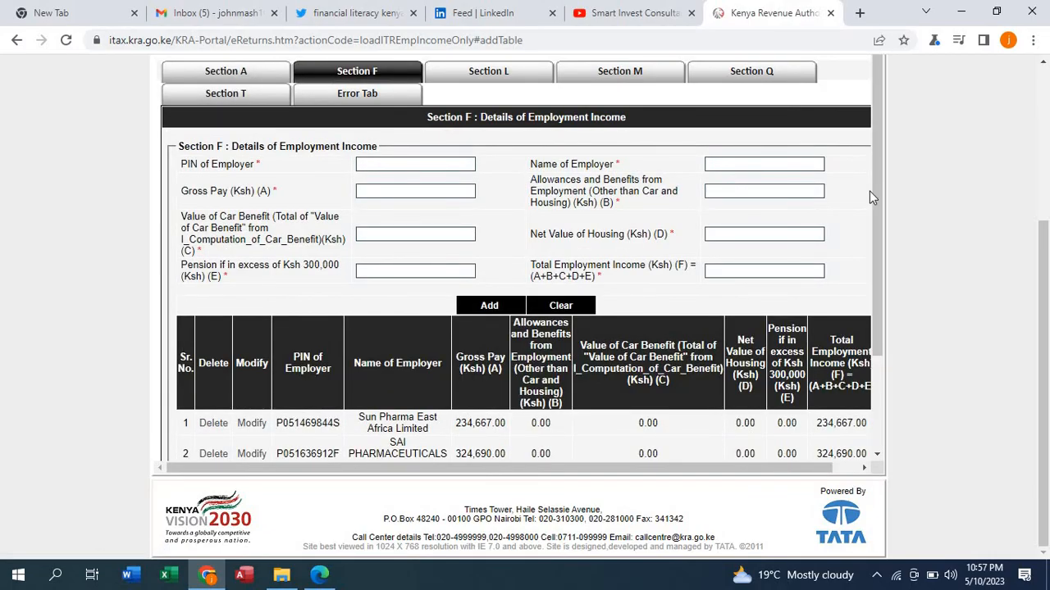
drag(877, 202, 877, 244)
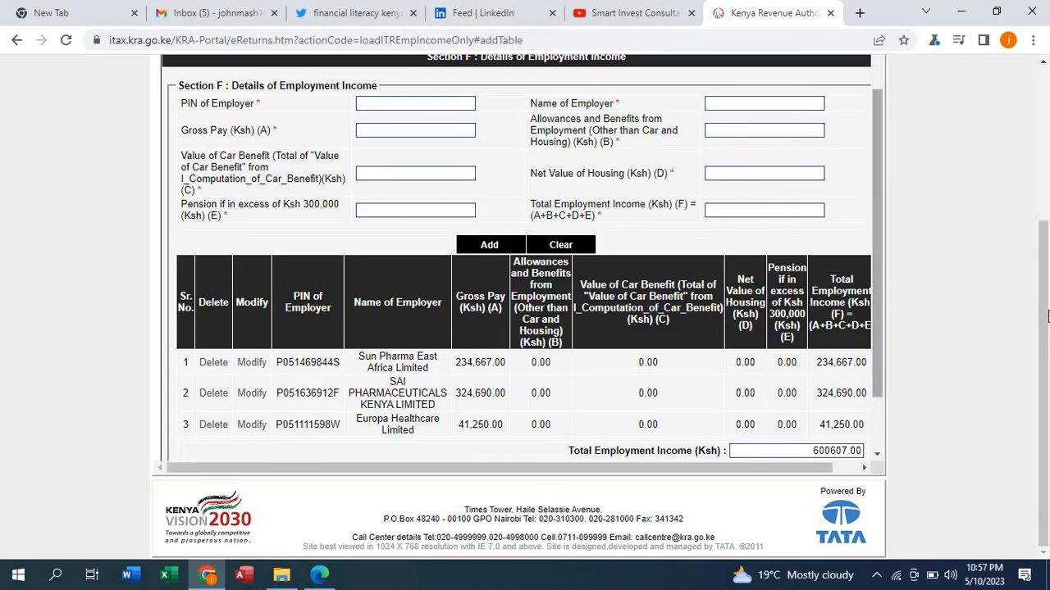
drag(1047, 317, 1047, 256)
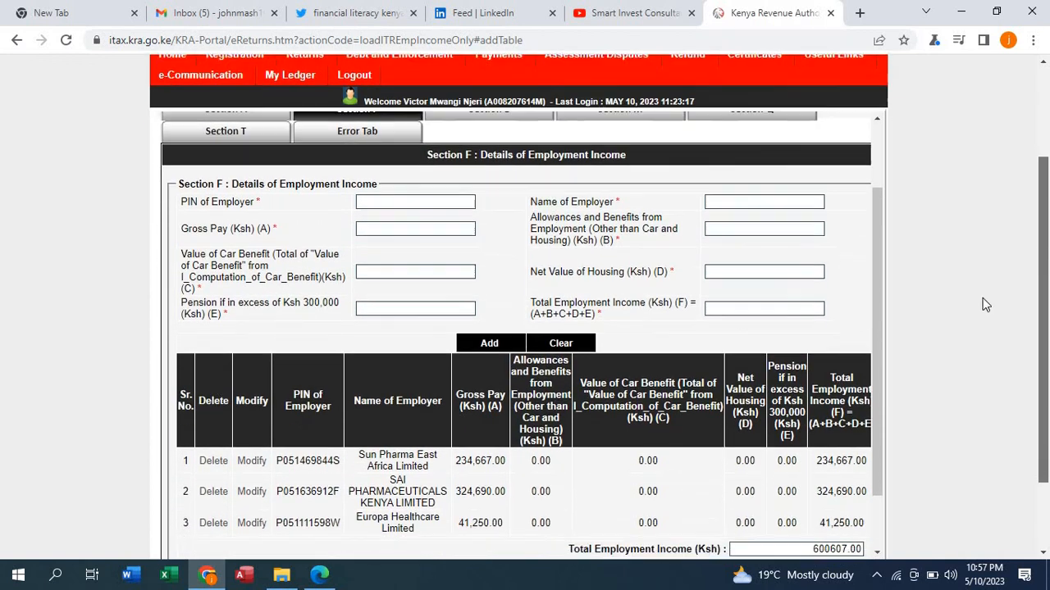
drag(872, 325, 873, 267)
click(608, 182)
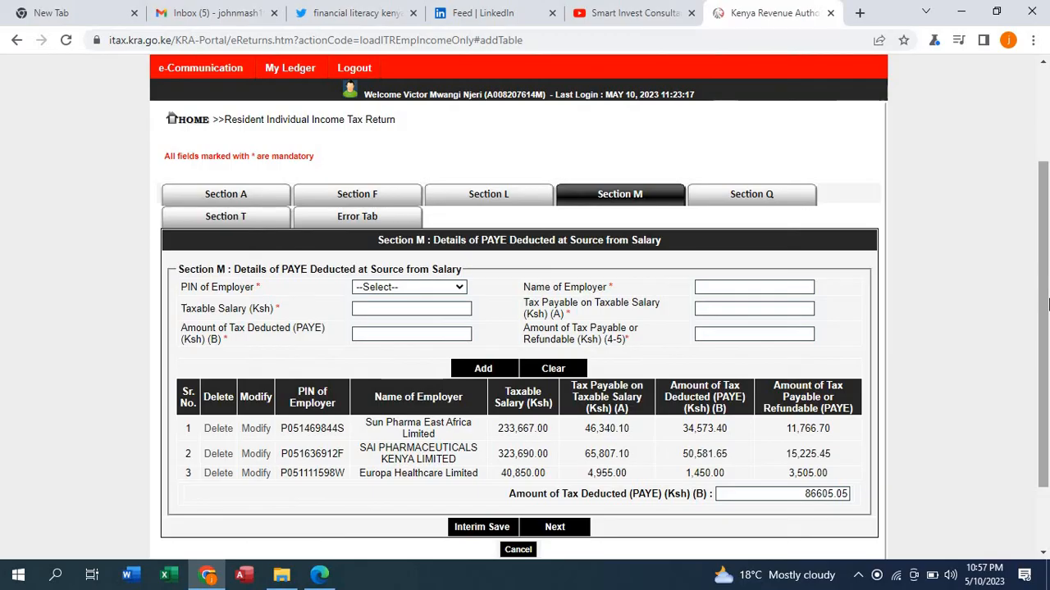
scroll(1047, 305, down, 2)
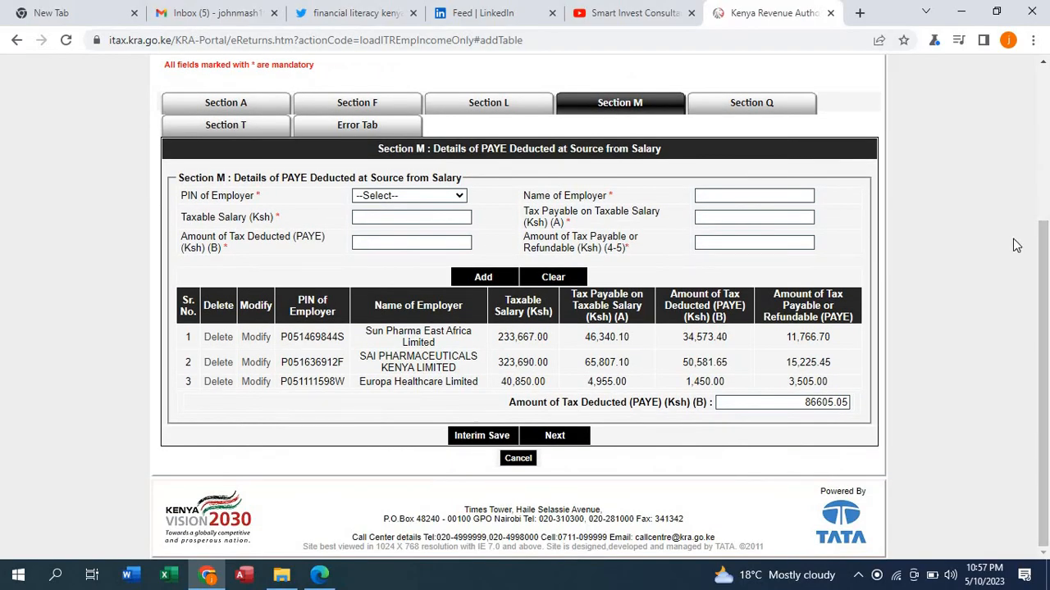